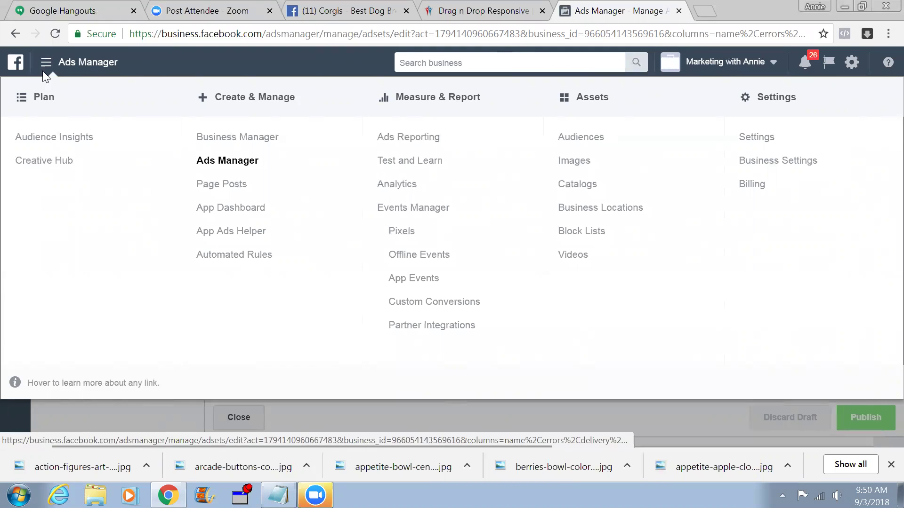
# Open the Audiences section of the ad account's asset library
pyautogui.click(49, 70)
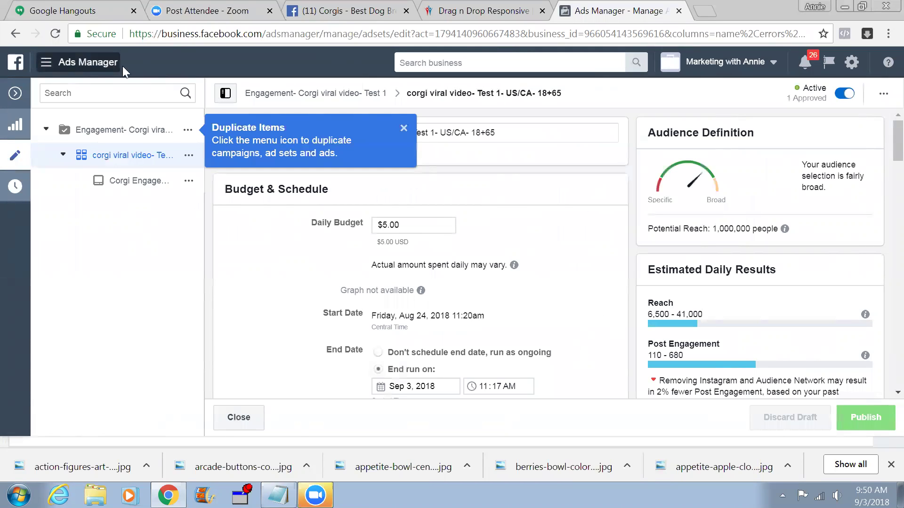
pyautogui.click(52, 62)
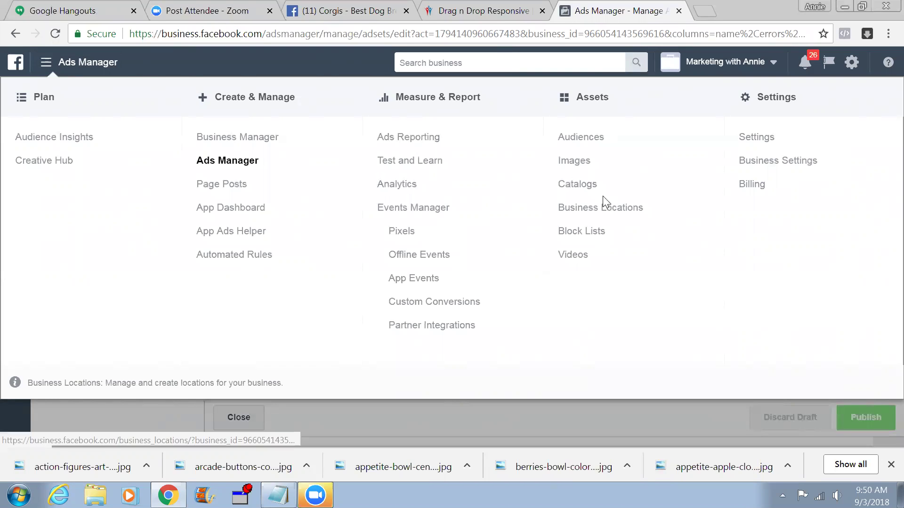
pyautogui.click(568, 140)
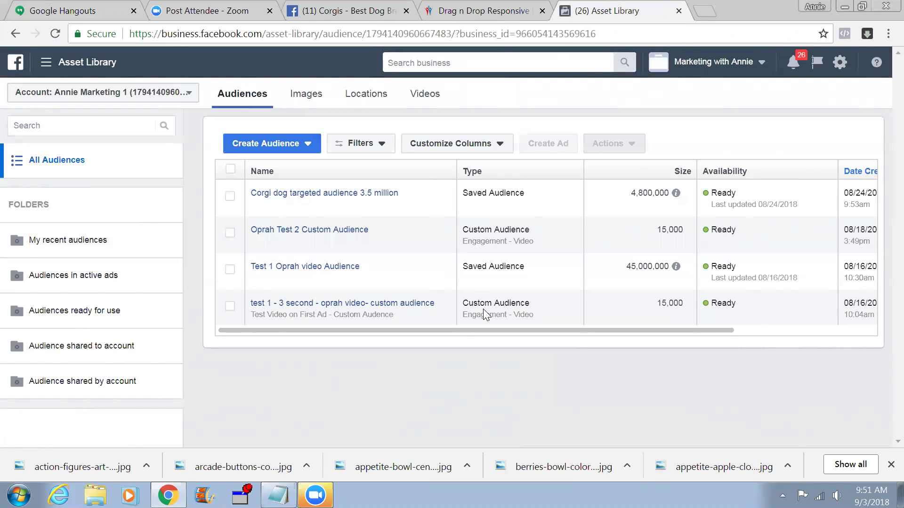
pyautogui.moveTo(273, 259)
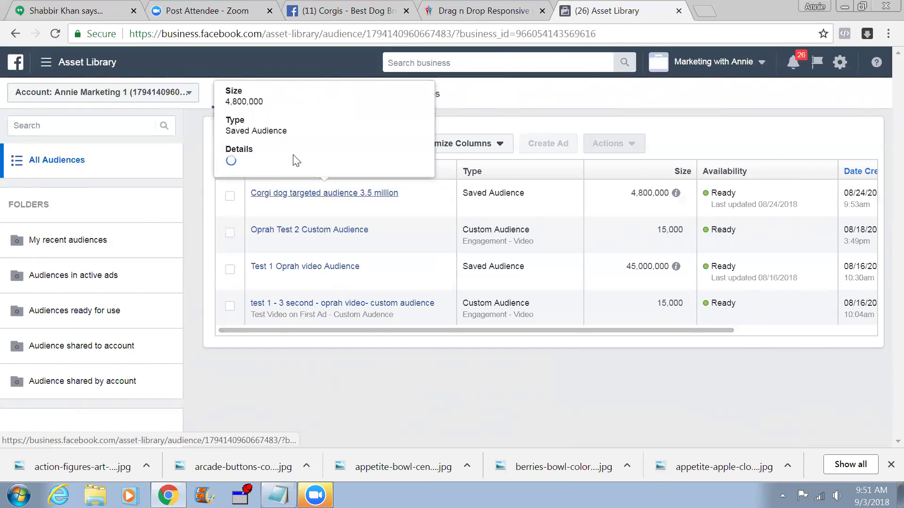
pyautogui.click(301, 150)
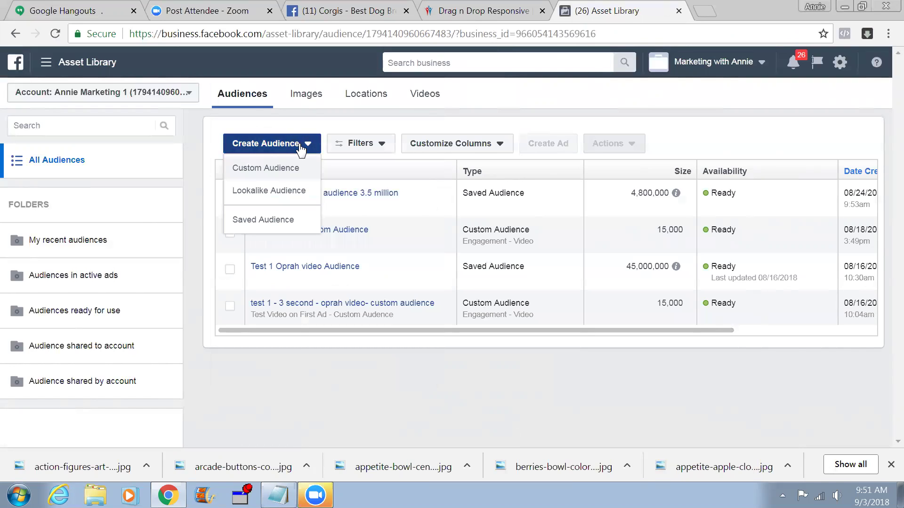
pyautogui.click(279, 193)
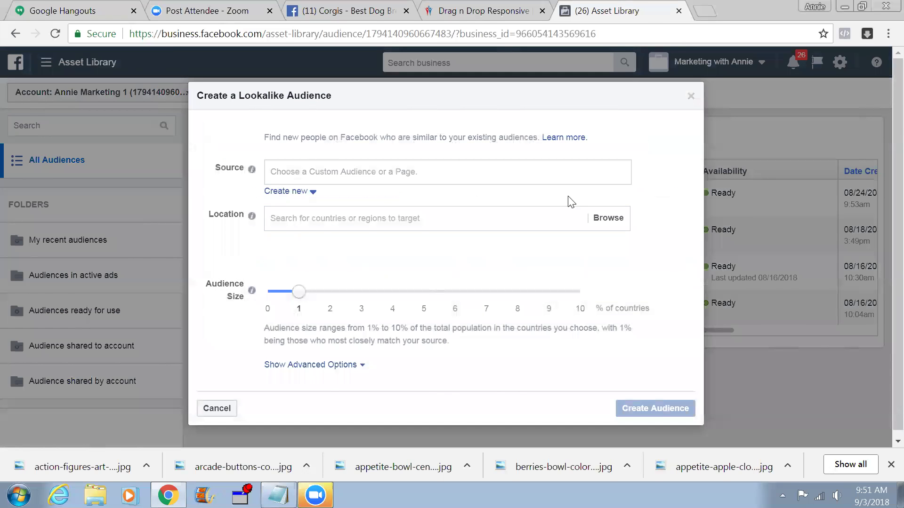
pyautogui.click(690, 96)
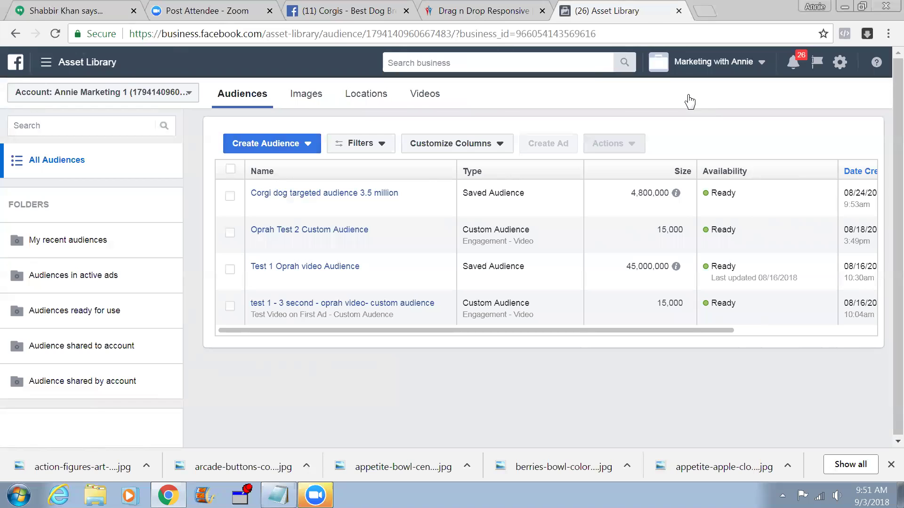
# Start a new Custom Audience based on Engagement
pyautogui.click(281, 151)
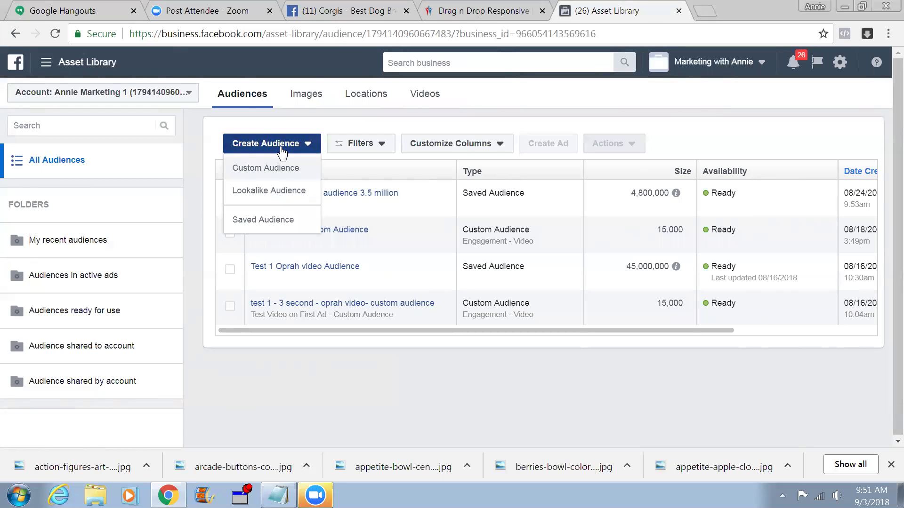
pyautogui.click(271, 177)
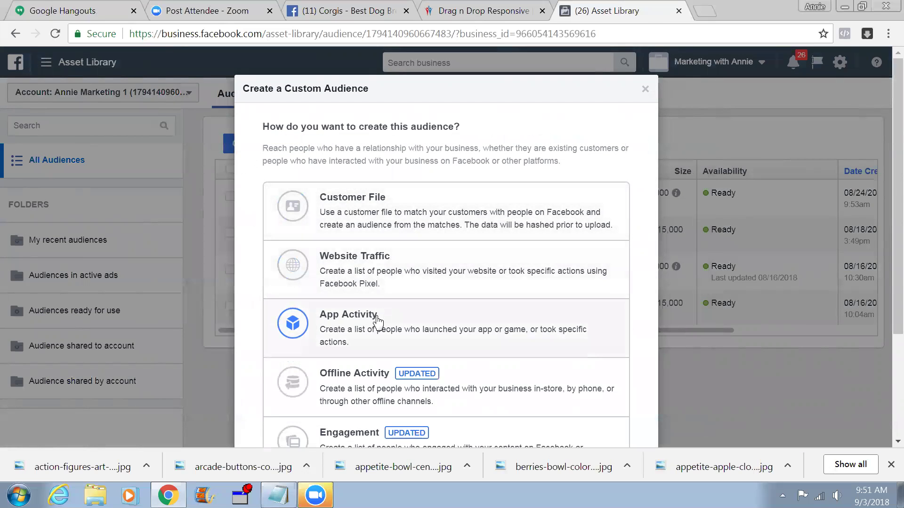
pyautogui.scroll(-3, 378, 322)
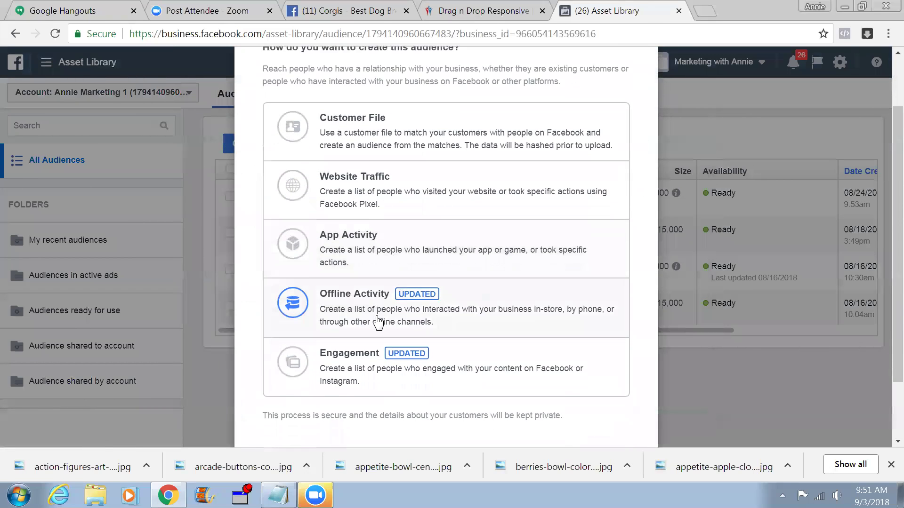
pyautogui.scroll(-1, 378, 321)
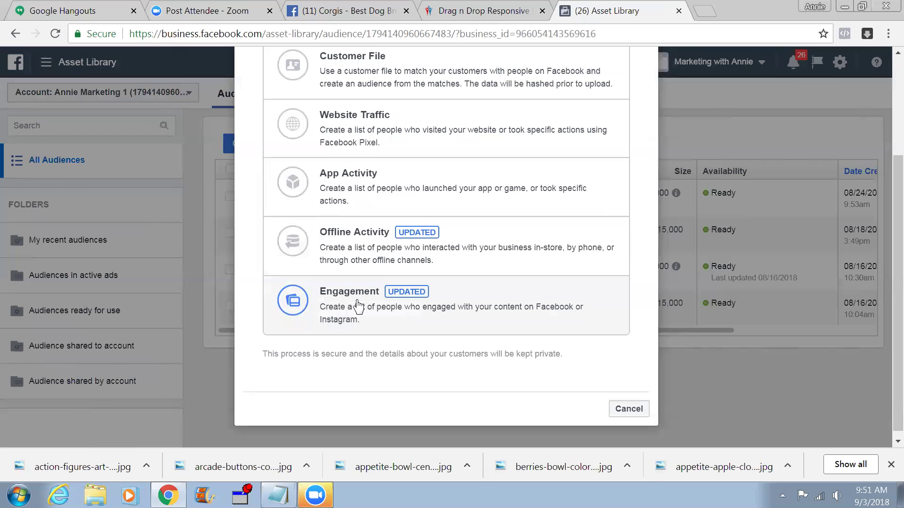
pyautogui.click(359, 307)
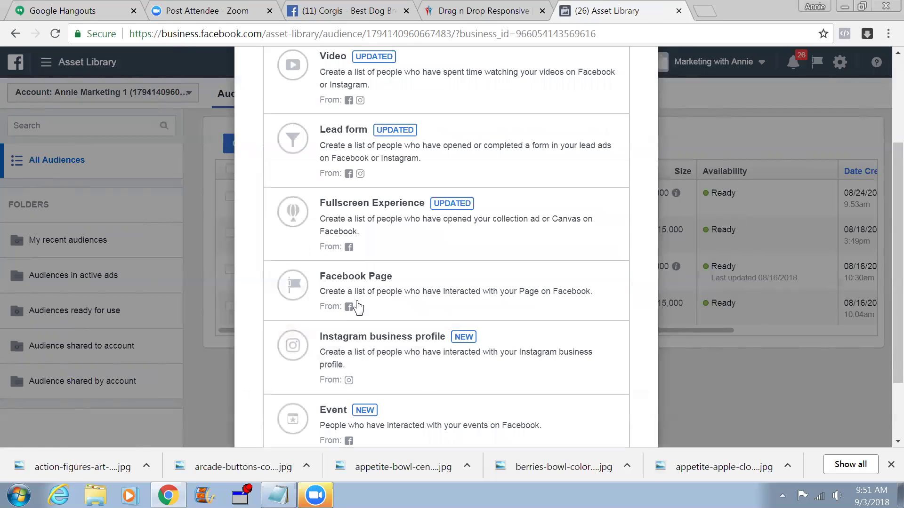
# Review the engagement sources offered for the custom audience, from Video and Lead form through to Event
pyautogui.scroll(3, 359, 307)
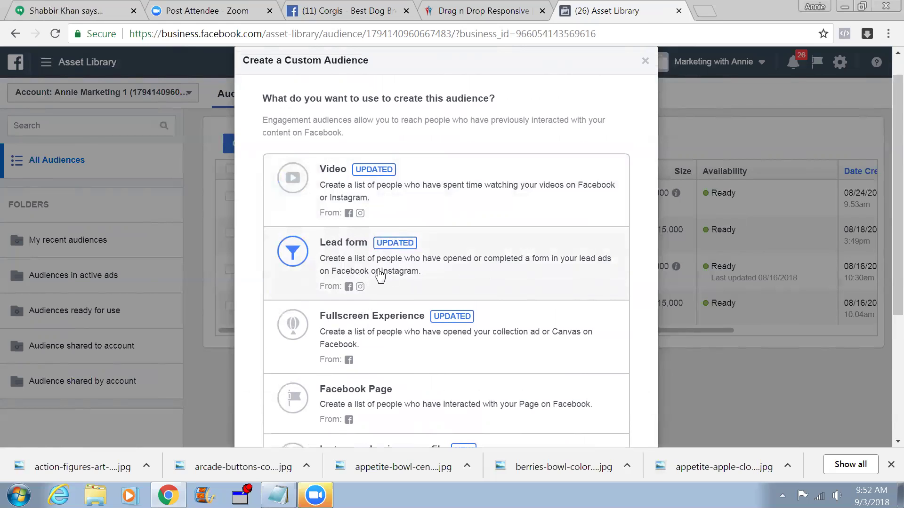
pyautogui.scroll(-1, 389, 273)
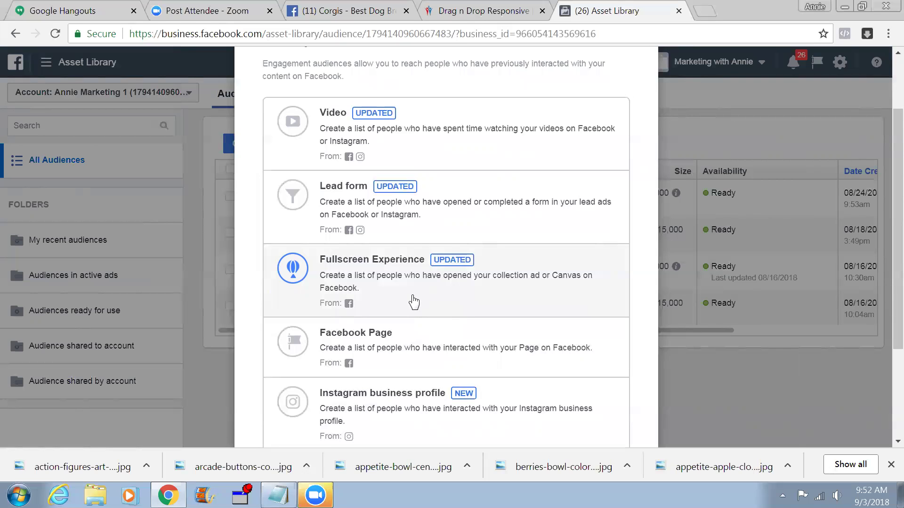
pyautogui.scroll(-2, 414, 302)
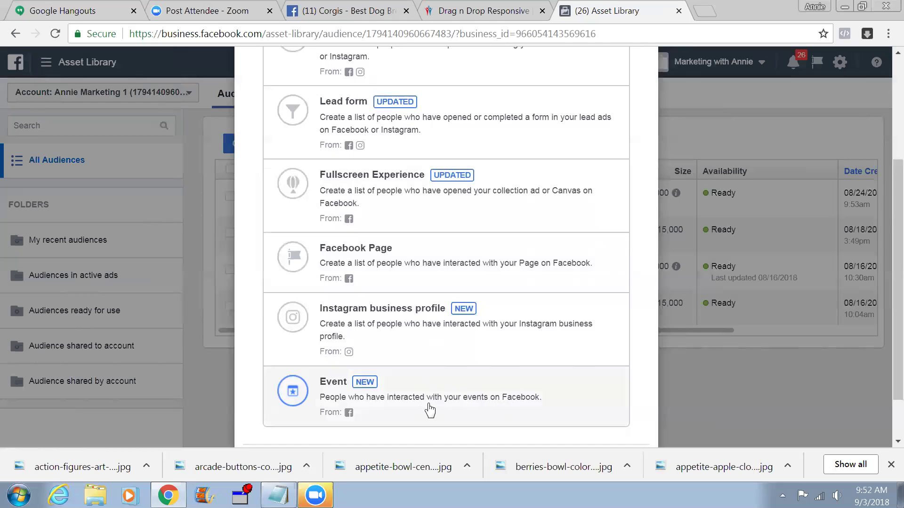
pyautogui.scroll(4, 429, 410)
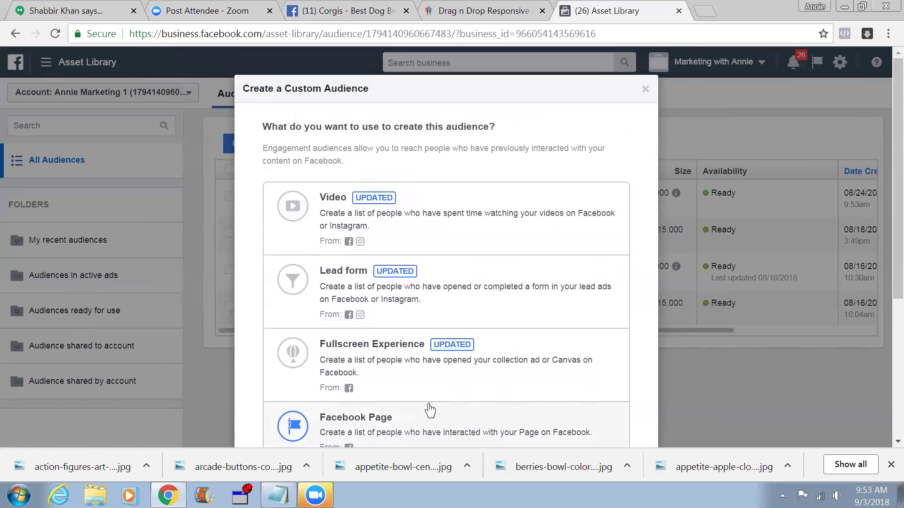
pyautogui.scroll(-4, 430, 410)
pyautogui.scroll(-1, 430, 410)
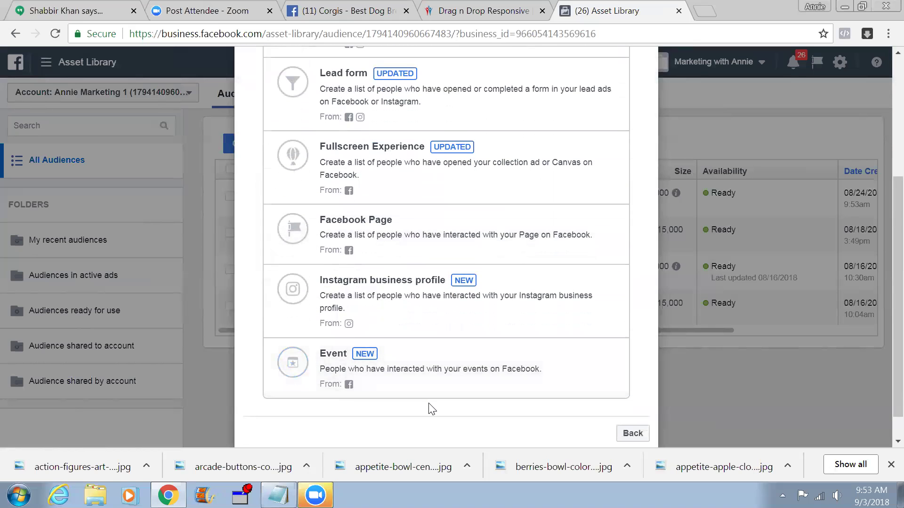
pyautogui.scroll(4, 430, 409)
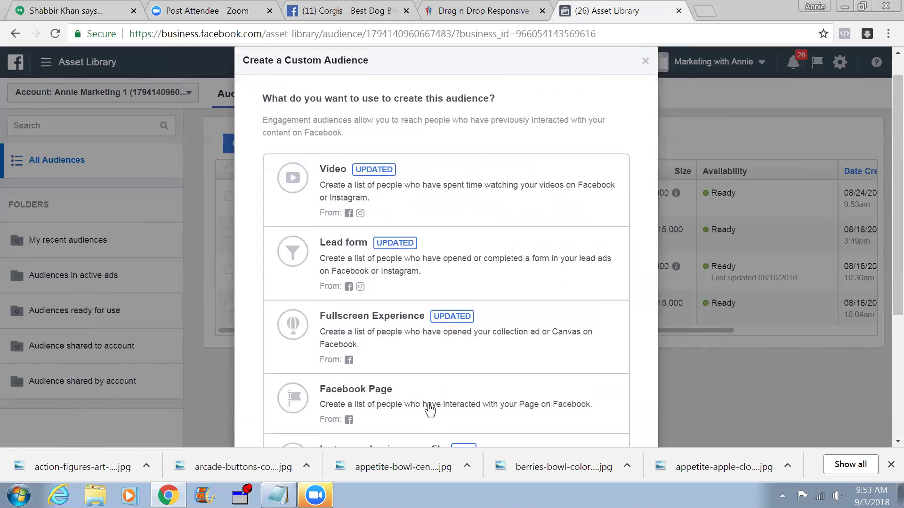
pyautogui.scroll(-5, 429, 411)
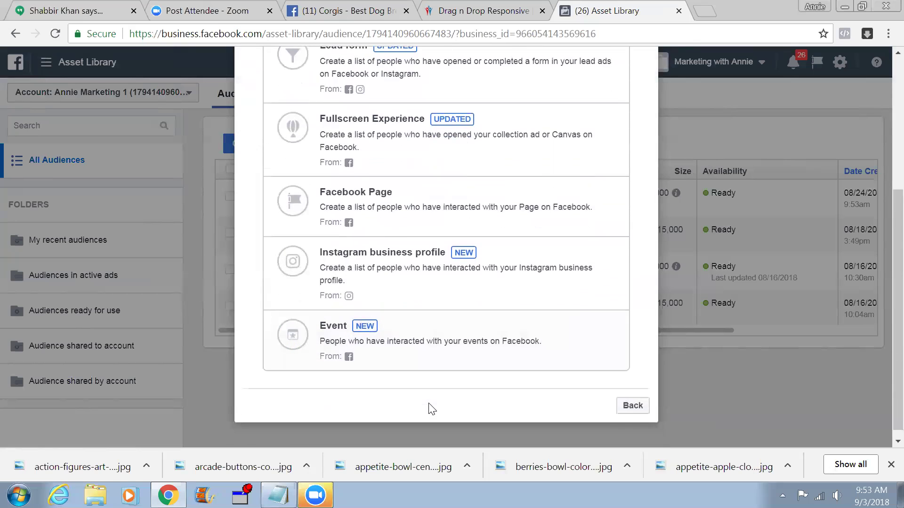
# Use Facebook Page as the engagement source and pick the page "Corgis - Best Dog Breeds Of All Time"
pyautogui.click(399, 213)
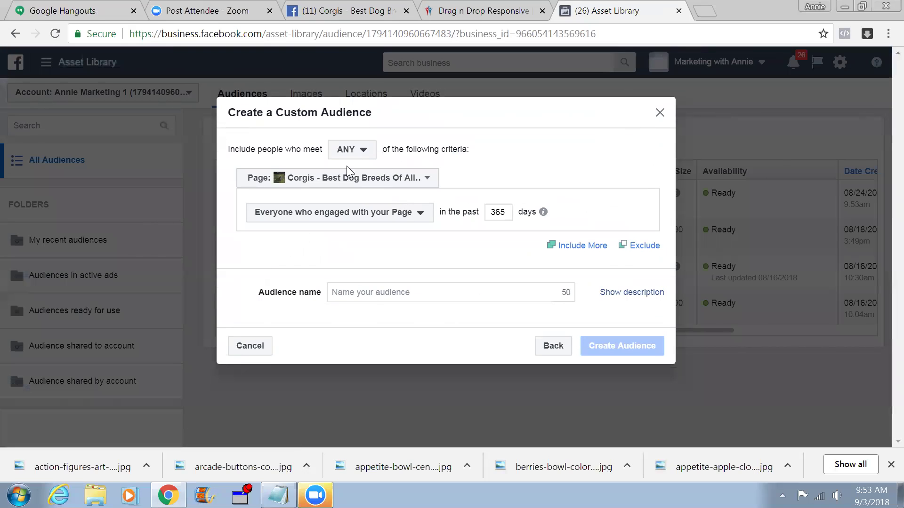
pyautogui.click(408, 179)
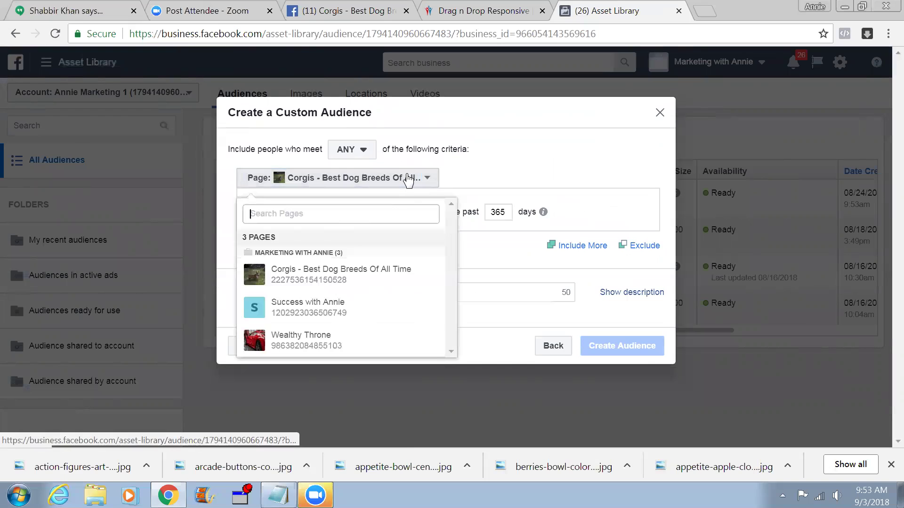
pyautogui.click(352, 277)
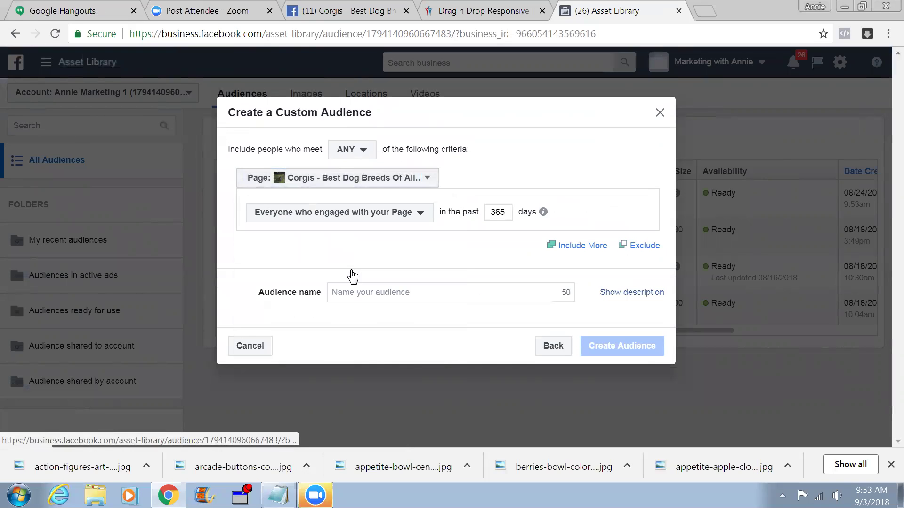
# Name the audience "Custom Audience 1 - Corgi Page Commenters"
pyautogui.click(407, 292)
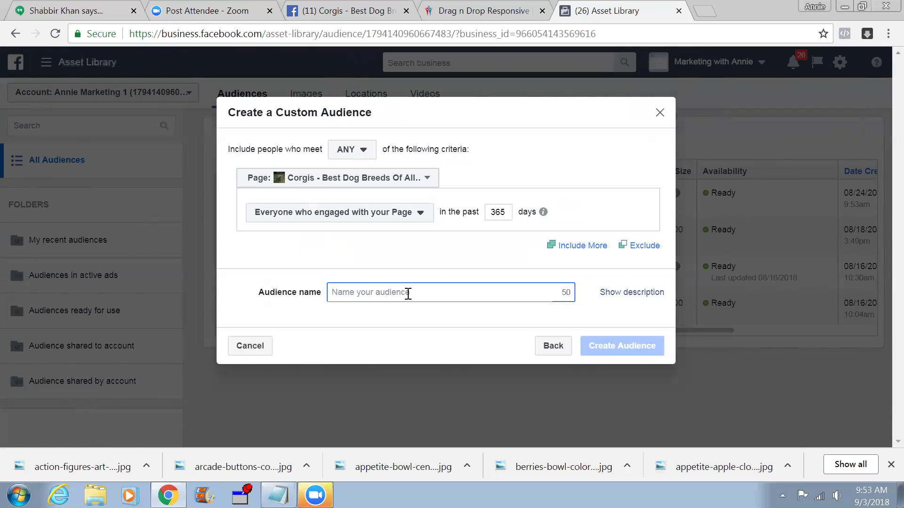
pyautogui.write('Corgi')
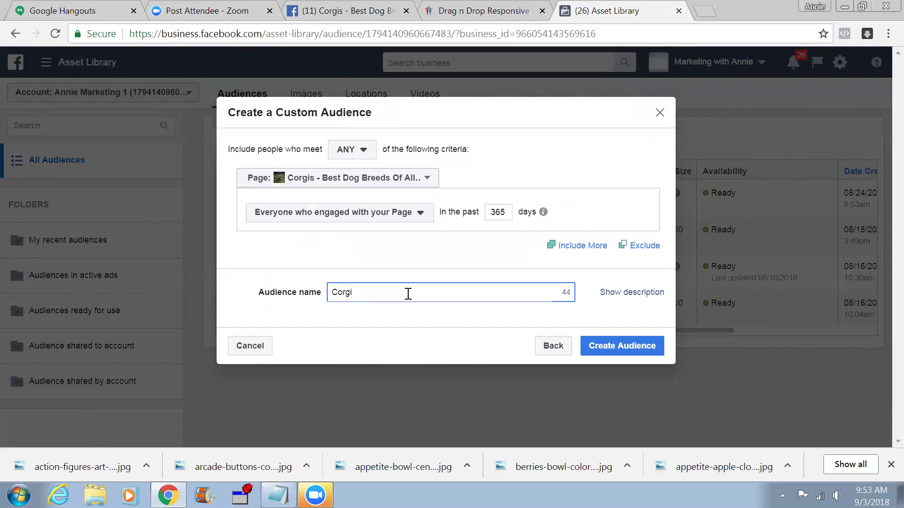
pyautogui.press('BackSpace')
pyautogui.press('BackSpace')
pyautogui.press('BackSpace')
pyautogui.press('BackSpace')
pyautogui.press('BackSpace')
pyautogui.write('ustom Audine')
pyautogui.press('BackSpace')
pyautogui.press('BackSpace')
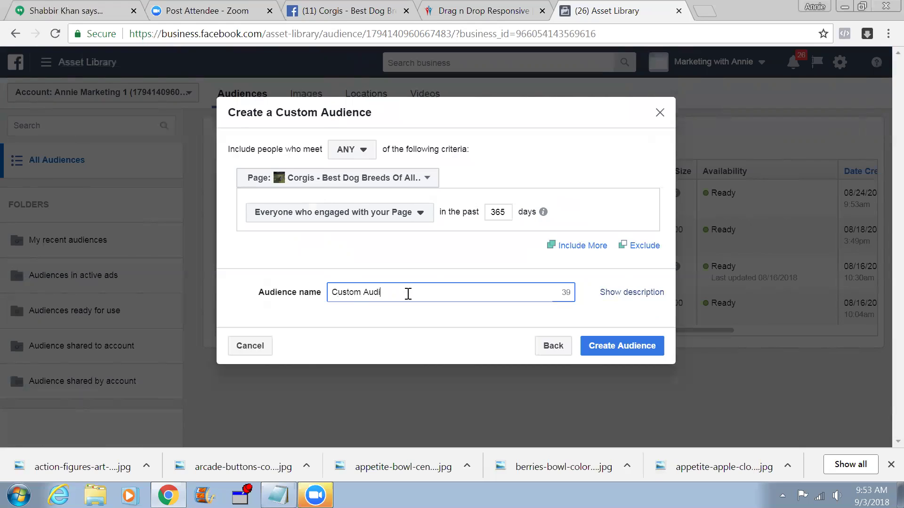
pyautogui.write('ence 1 - Corgi')
pyautogui.press('BackSpace')
pyautogui.write('Page Commenters')
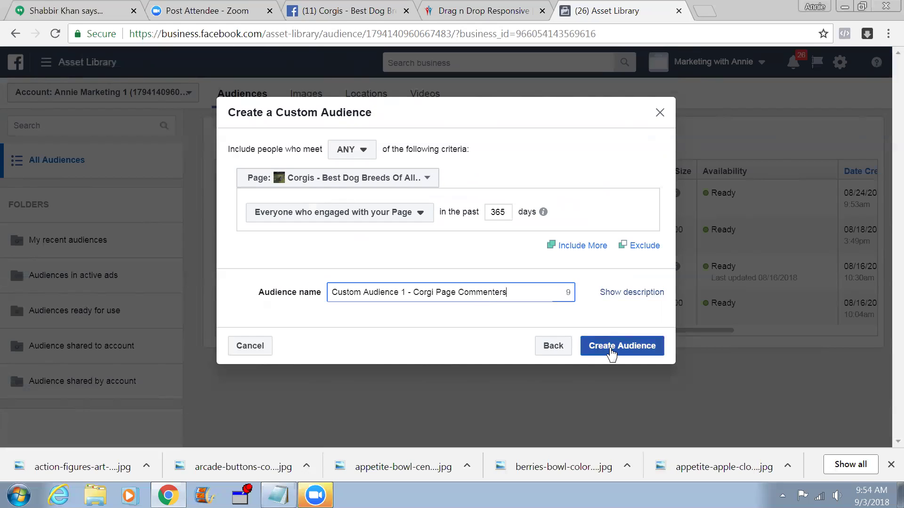
# Examine the engagement period and the explanations of the ANY and ALL criteria options
pyautogui.doubleClick(499, 212)
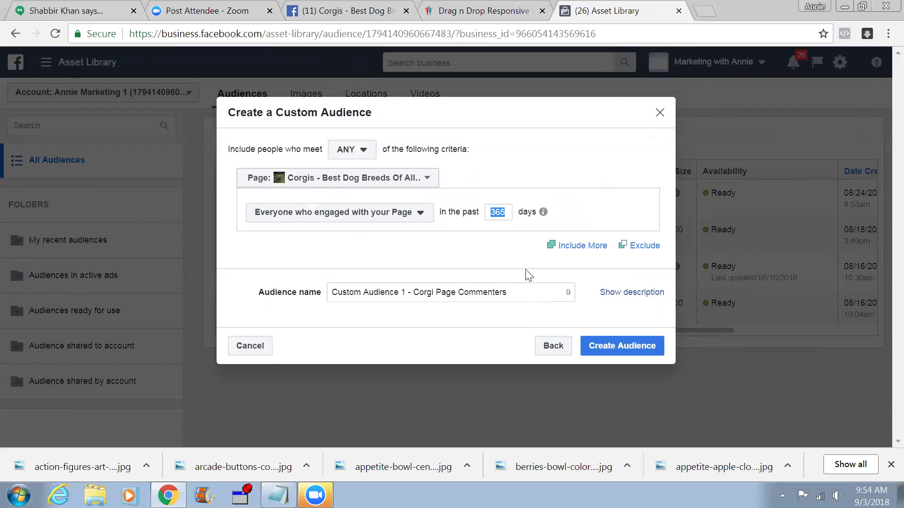
pyautogui.click(533, 314)
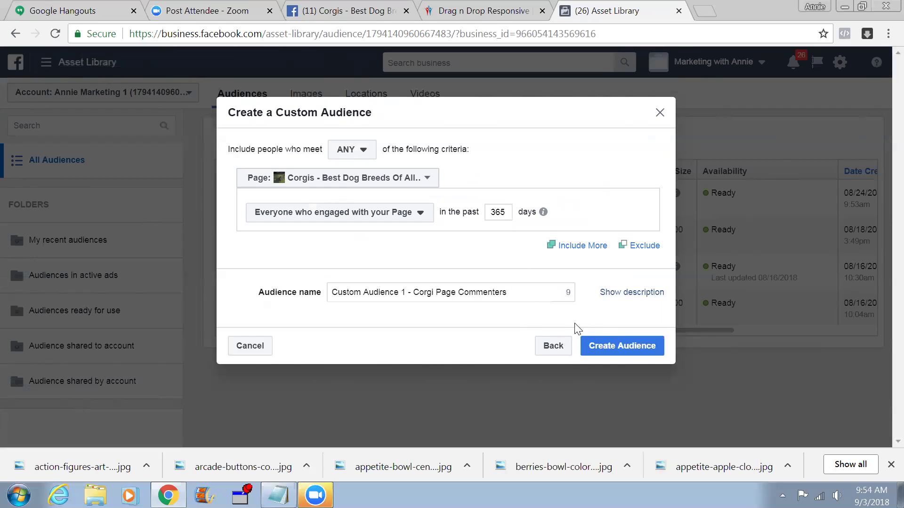
pyautogui.click(363, 151)
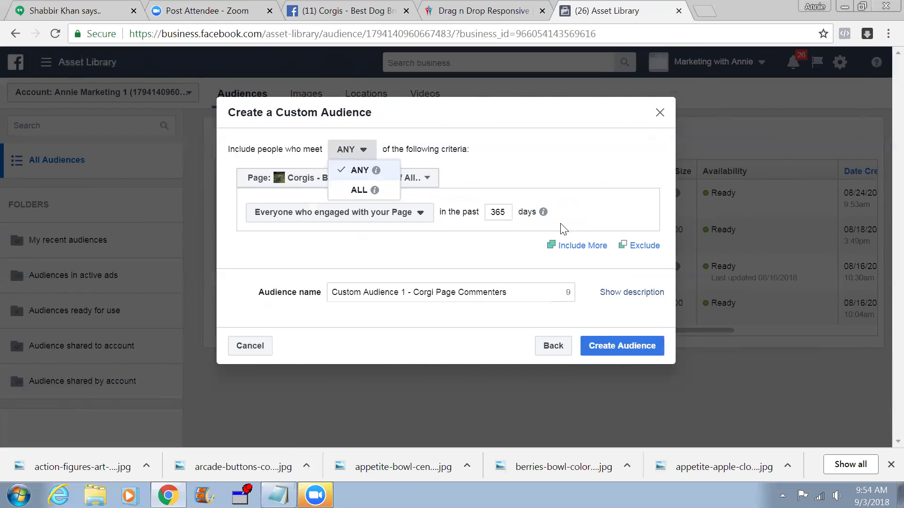
pyautogui.moveTo(373, 172)
pyautogui.moveTo(376, 174)
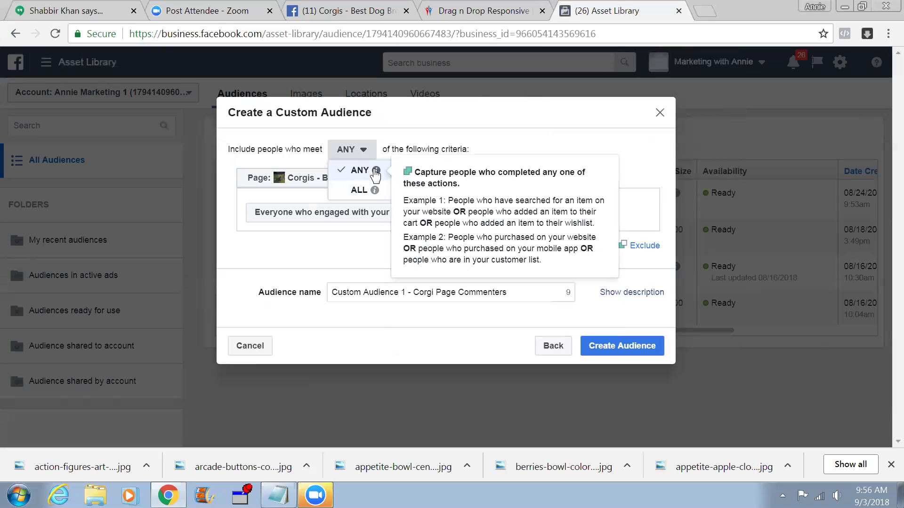
pyautogui.moveTo(375, 192)
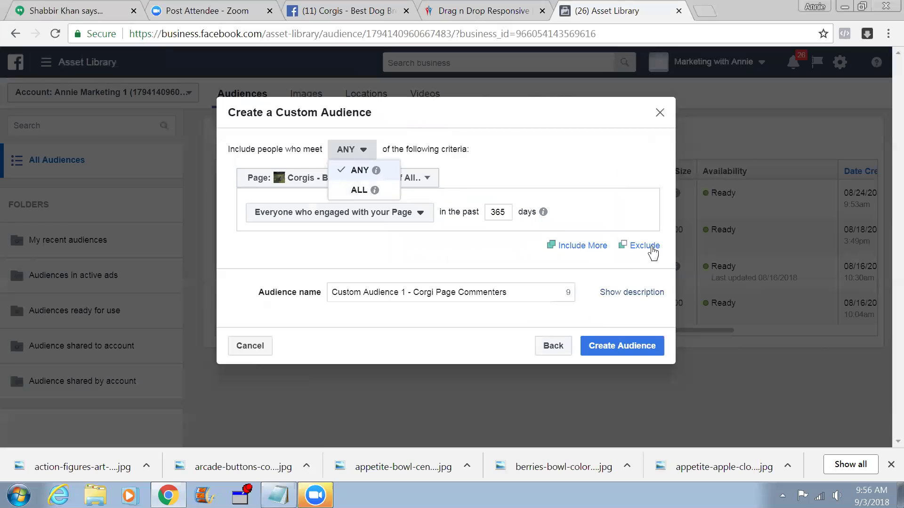
pyautogui.click(516, 293)
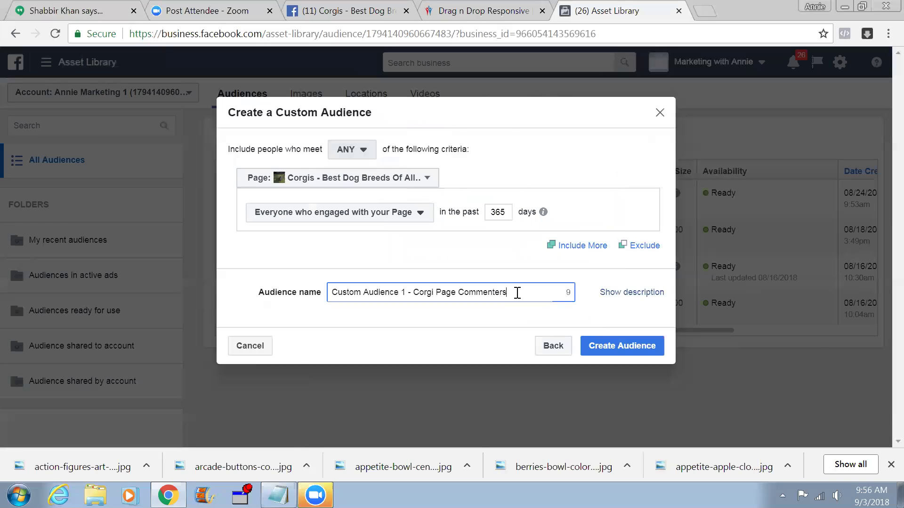
# Add a description to the audience reading "Custom Audience of all people who commented on teh Corgi Page"
pyautogui.click(643, 298)
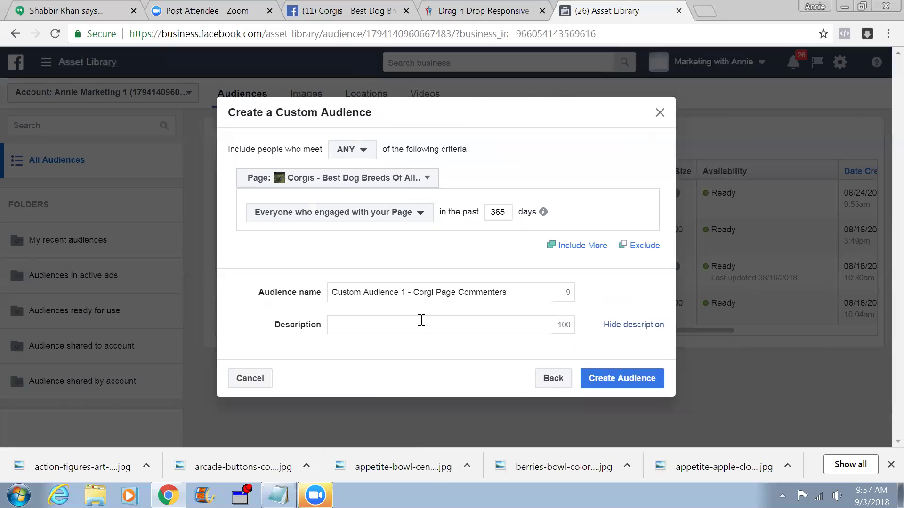
pyautogui.click(422, 320)
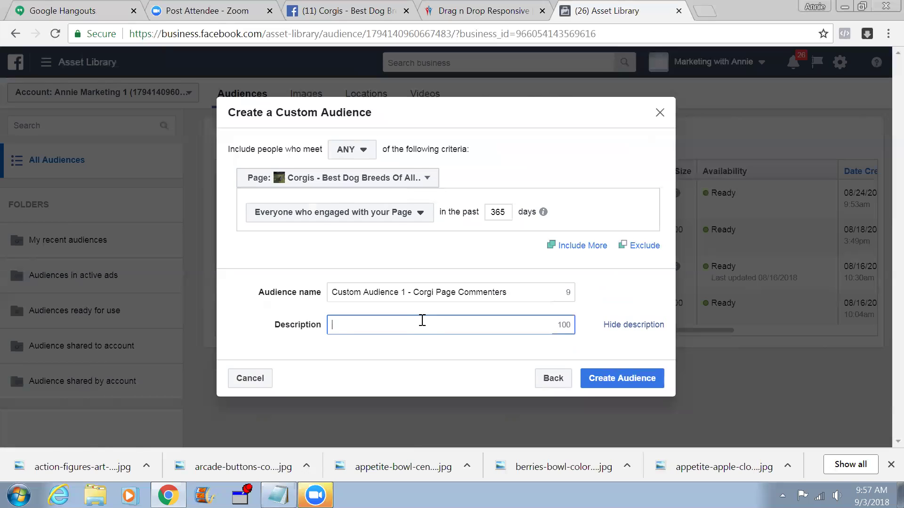
pyautogui.write('Custom Audie')
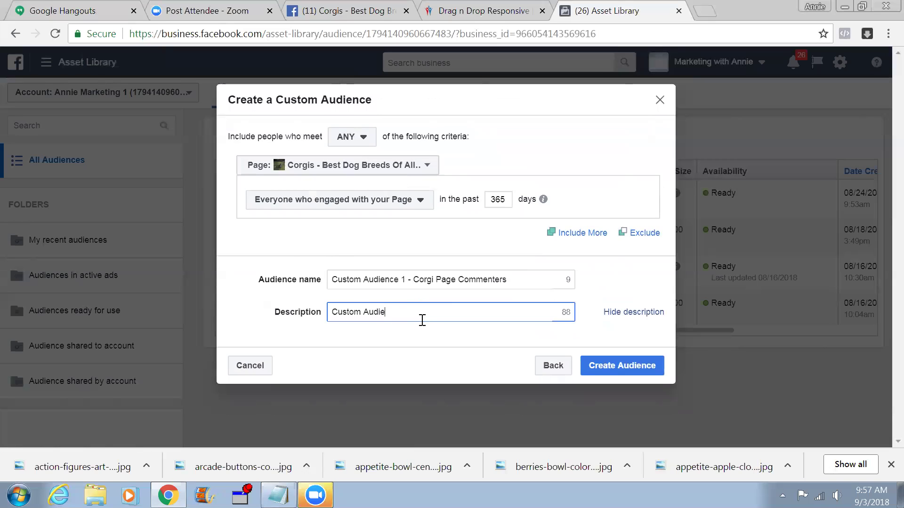
pyautogui.write('nce fo')
pyautogui.press('BackSpace')
pyautogui.press('BackSpace')
pyautogui.write('f al')
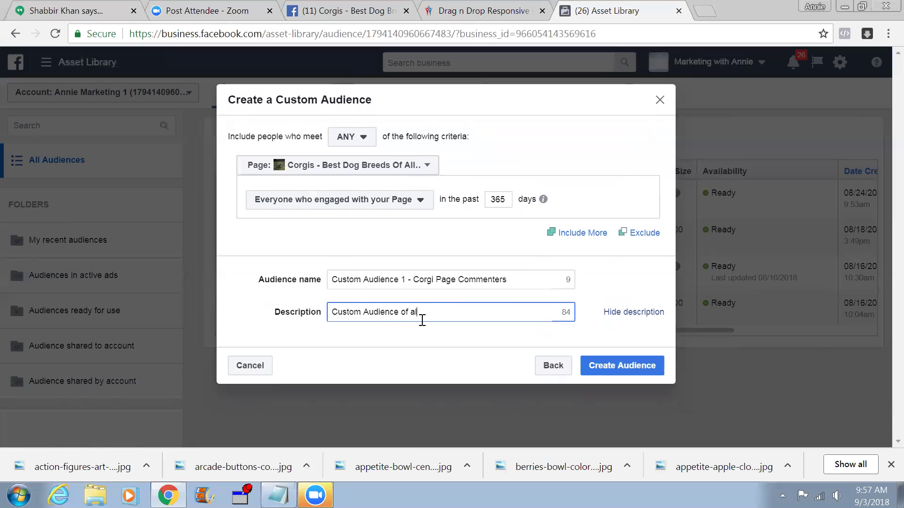
pyautogui.write('l people who commented on teh Corgi Page ')
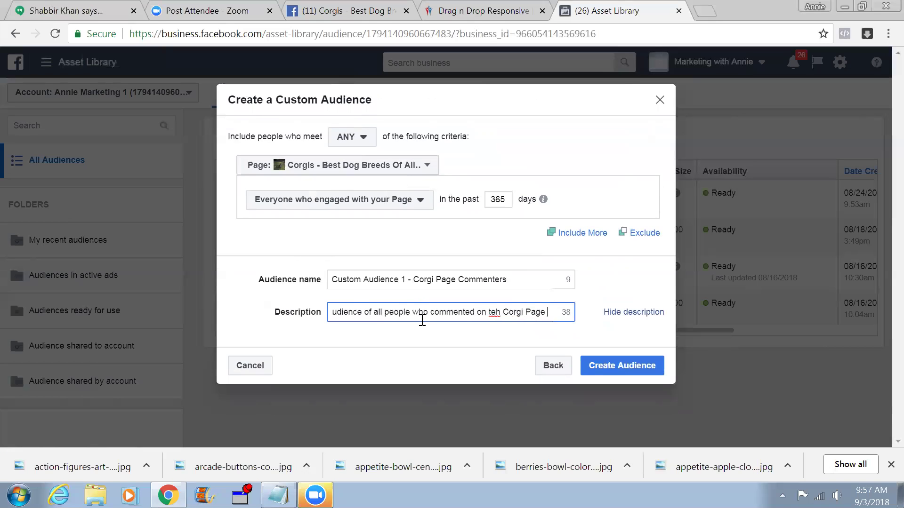
pyautogui.write('for')
pyautogui.press('BackSpace')
pyautogui.press('BackSpace')
pyautogui.press('BackSpace')
pyautogui.press('BackSpace')
pyautogui.press('BackSpace')
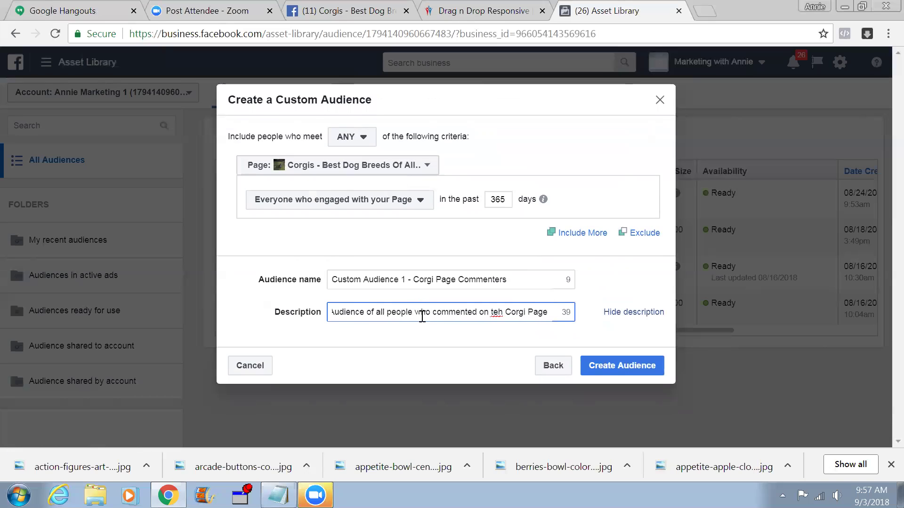
# Replace the whole description with "Cusotm Audience of People who commented on the Corgi Page"
pyautogui.tripleClick(497, 313)
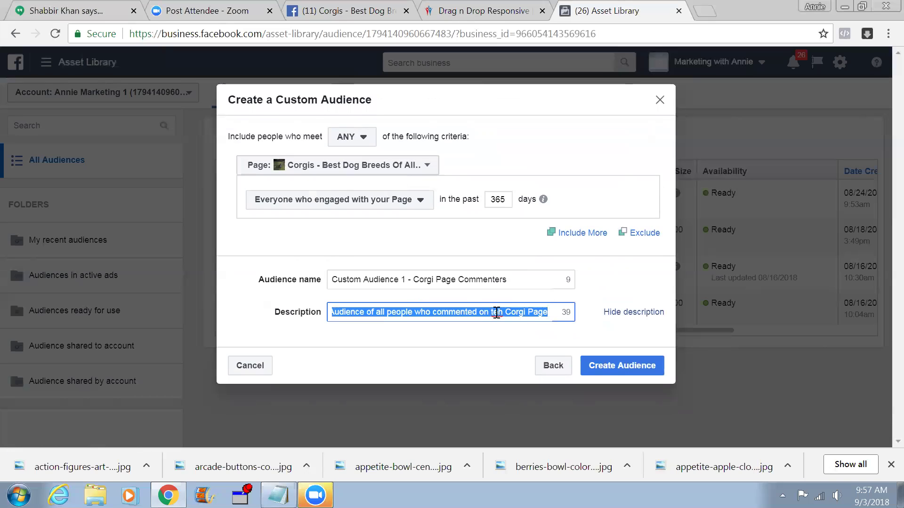
pyautogui.write('th')
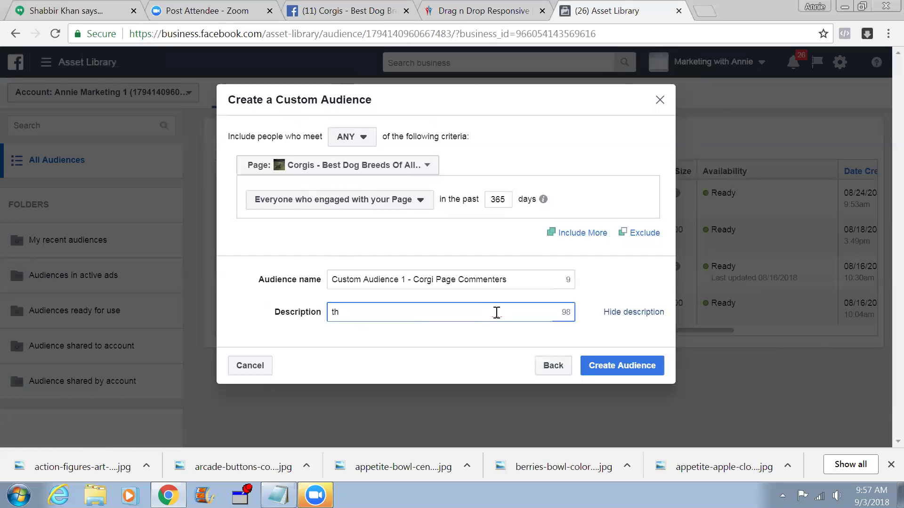
pyautogui.press('super')
pyautogui.press('super')
pyautogui.press('BackSpace')
pyautogui.press('BackSpace')
pyautogui.write('Cusotm Audie')
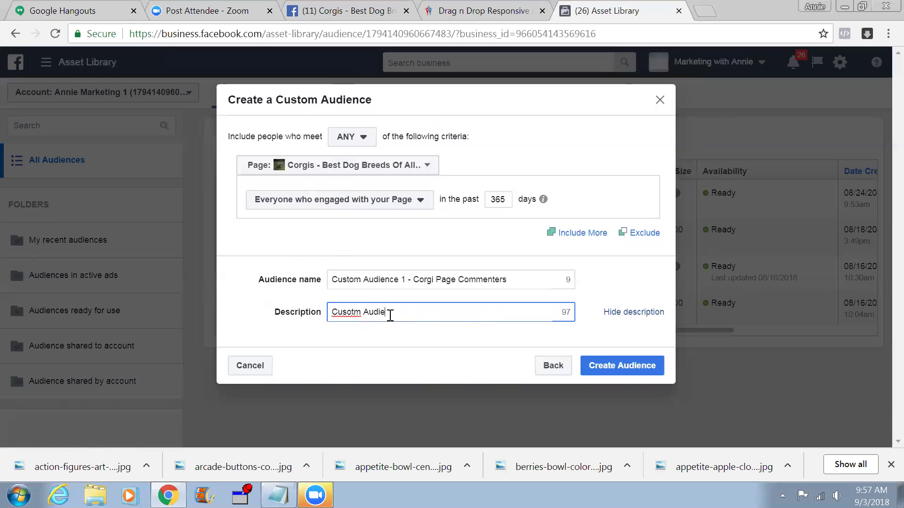
pyautogui.write('nce of People who comm')
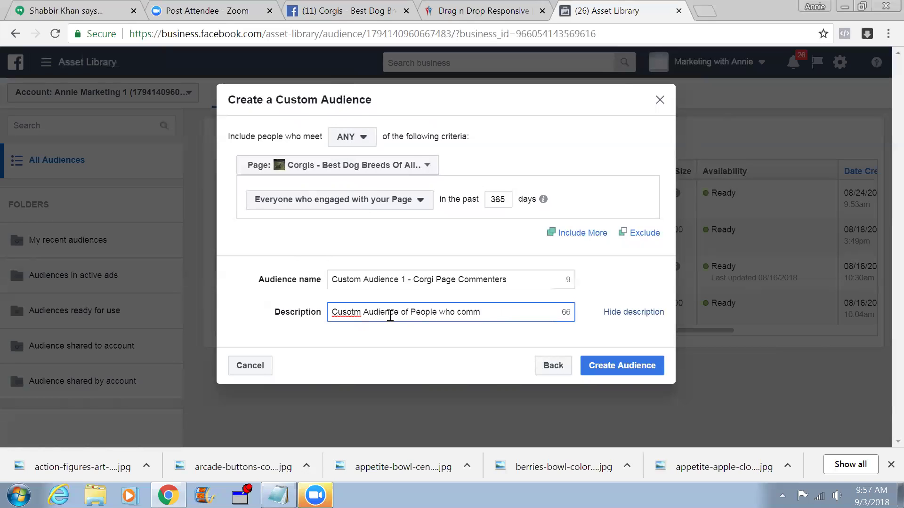
pyautogui.write('ented on the Corgi Page')
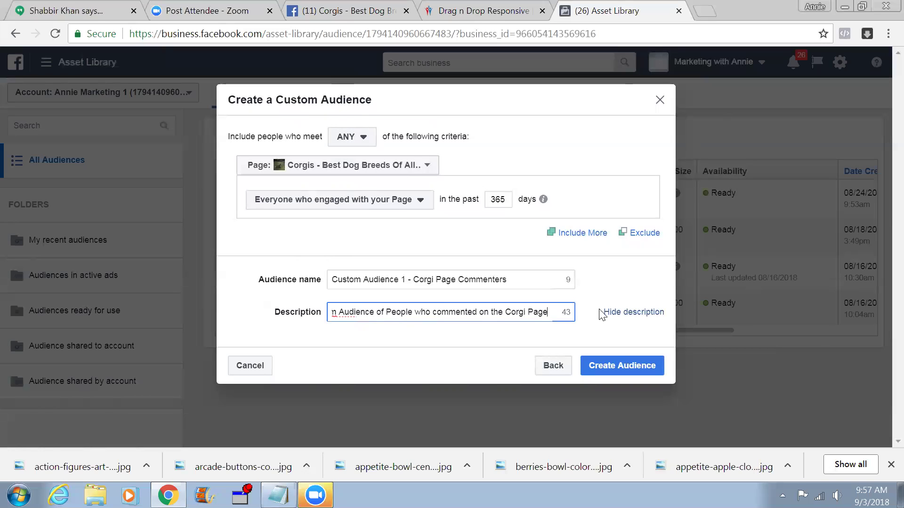
# Create the custom audience and highlight its name and description in the audience list
pyautogui.click(608, 371)
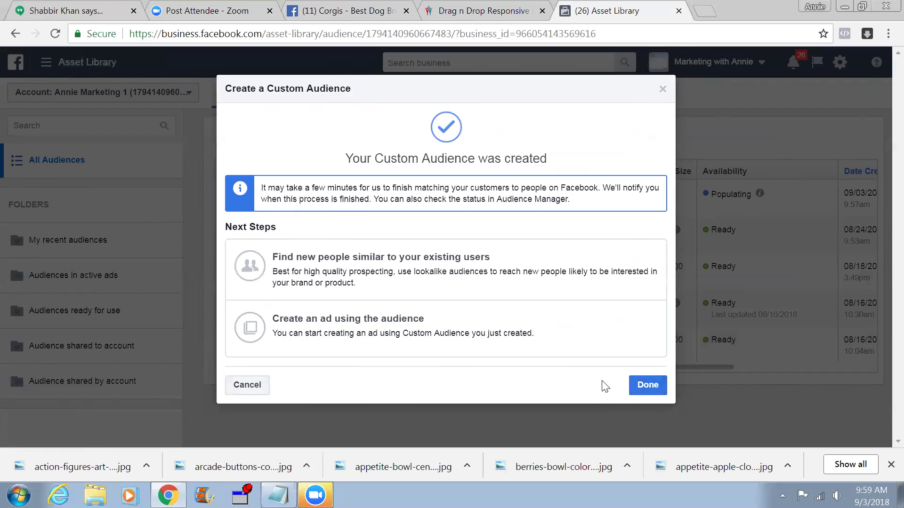
pyautogui.click(645, 386)
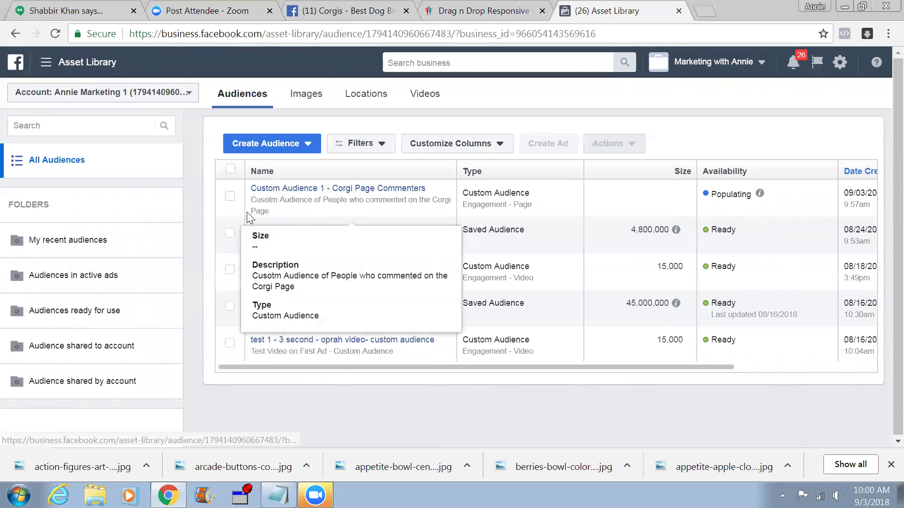
pyautogui.moveTo(270, 213); pyautogui.dragTo(249, 207)
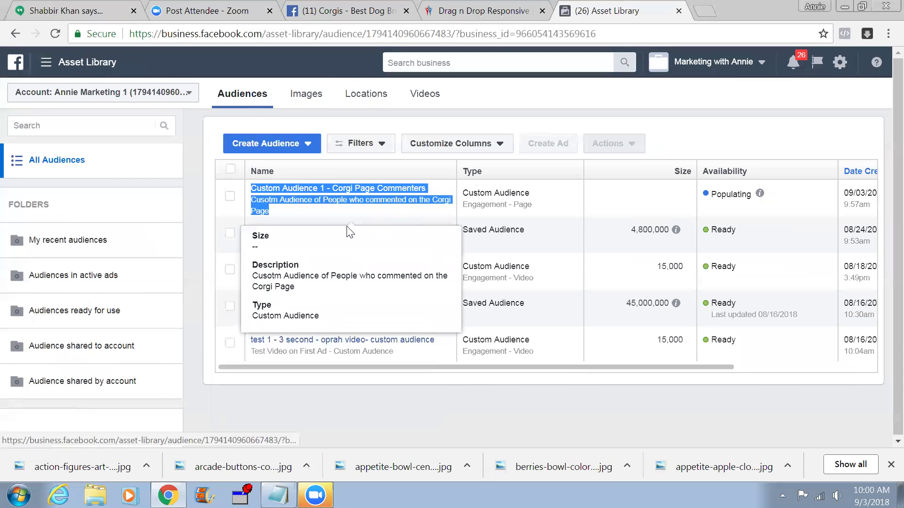
# Start another custom audience based on Engagement, with Video as the engagement source
pyautogui.click(295, 149)
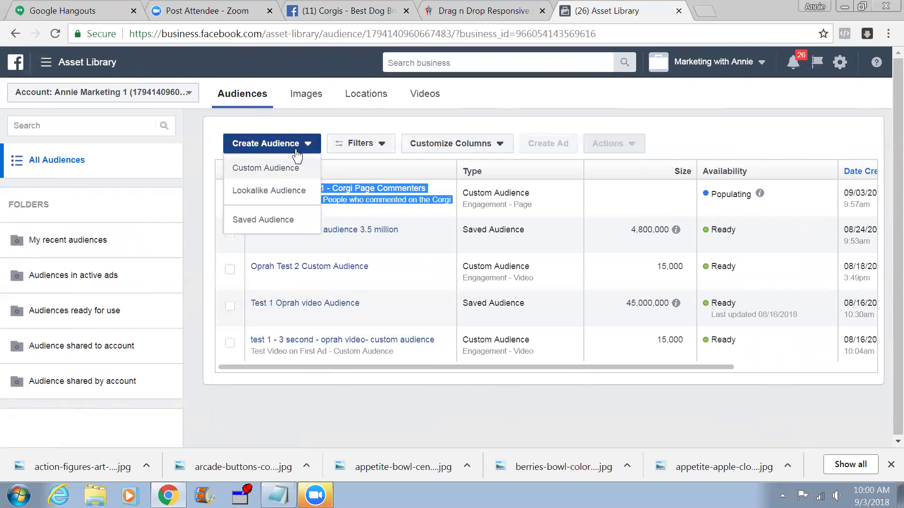
pyautogui.click(280, 173)
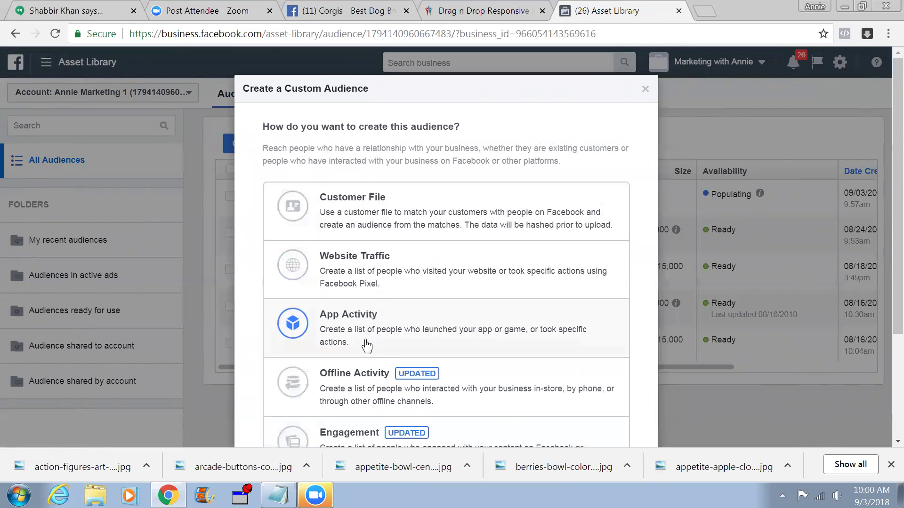
pyautogui.scroll(-1, 367, 346)
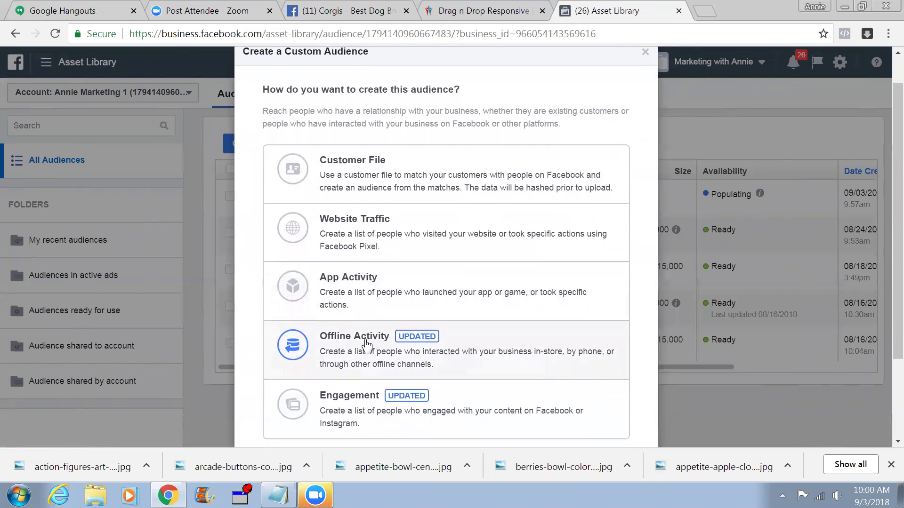
pyautogui.scroll(-3, 367, 345)
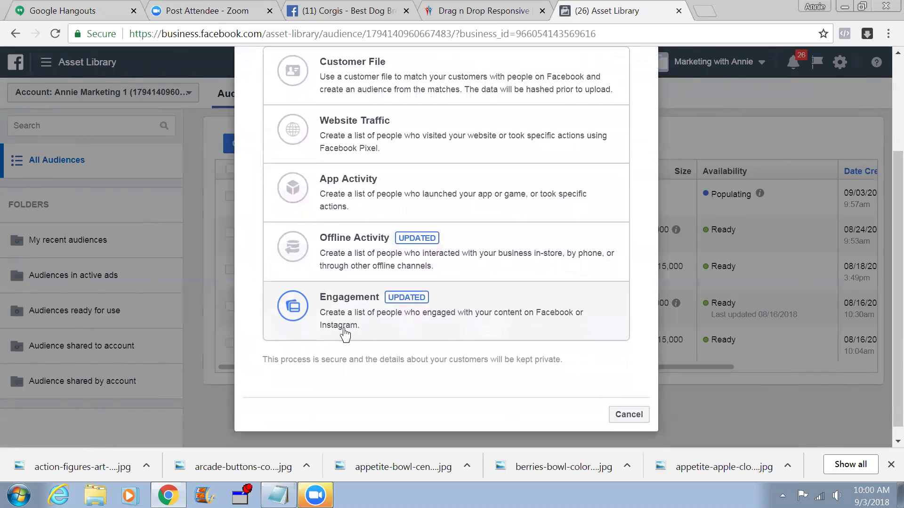
pyautogui.click(353, 321)
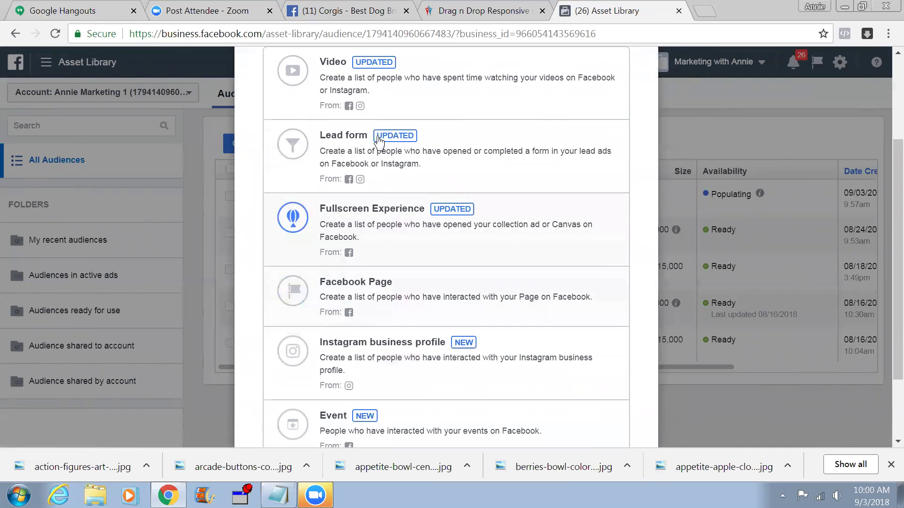
pyautogui.scroll(1, 390, 94)
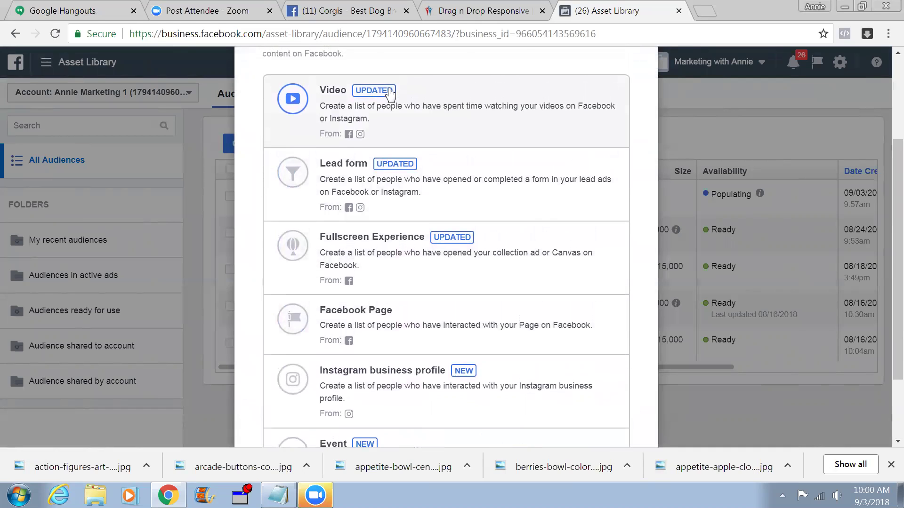
pyautogui.click(470, 142)
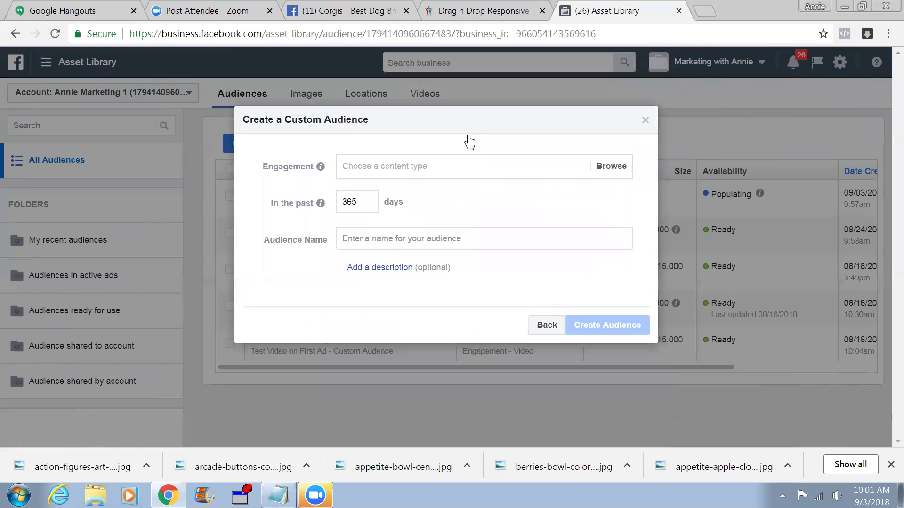
pyautogui.click(444, 165)
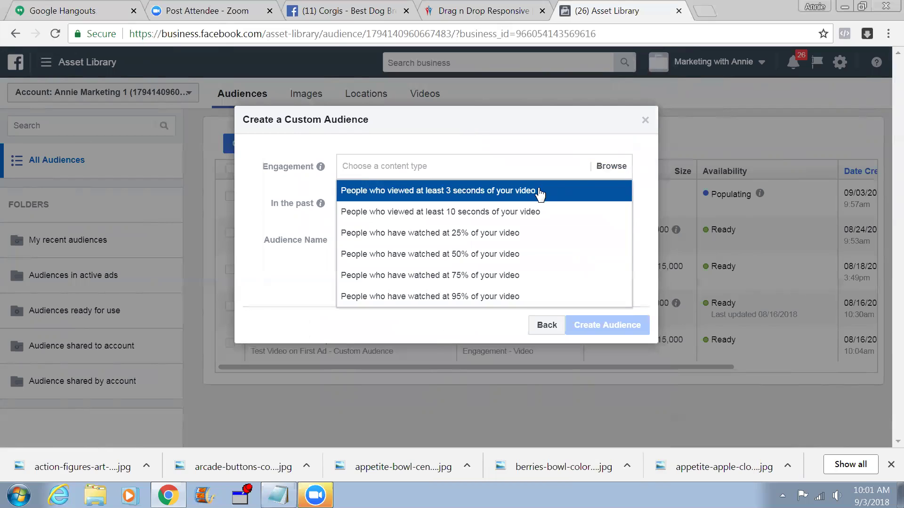
pyautogui.click(512, 300)
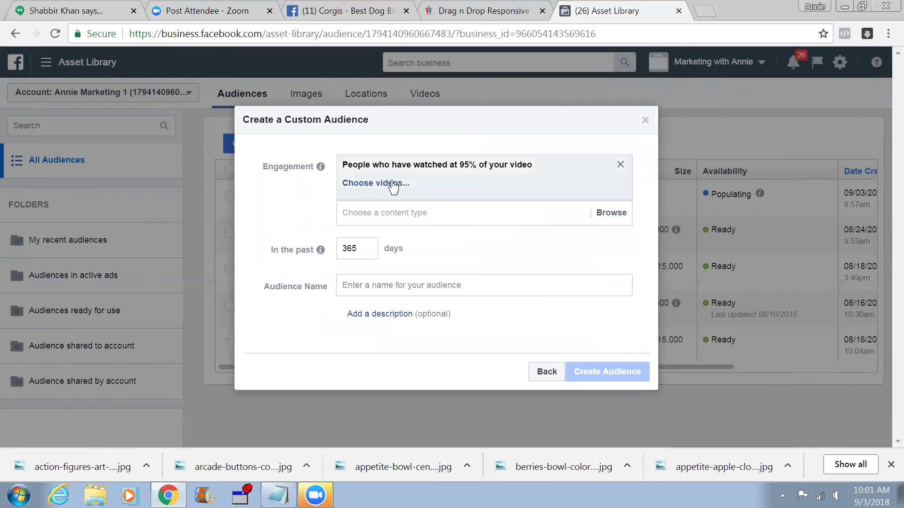
pyautogui.click(620, 165)
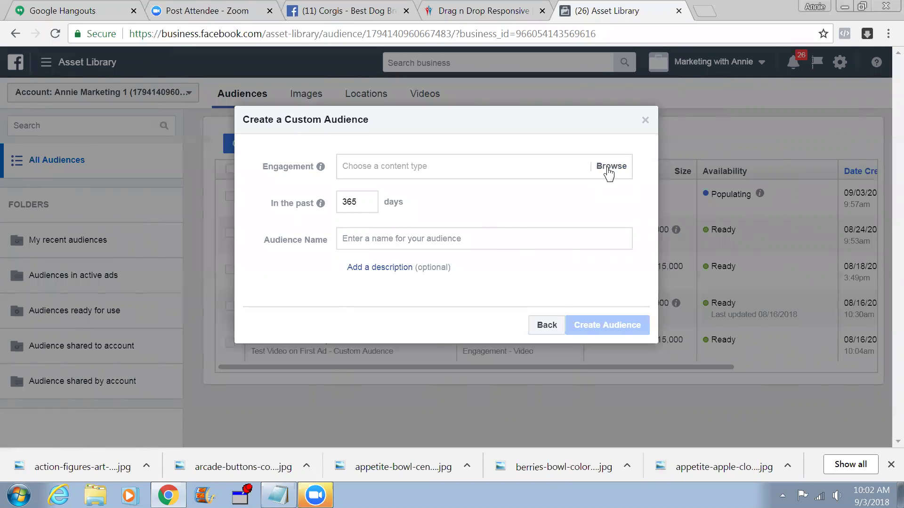
# Target people who have watched at 95% of the video "Just A Few Reasons Corgis Are The Best Dogs Ever !"
pyautogui.click(609, 171)
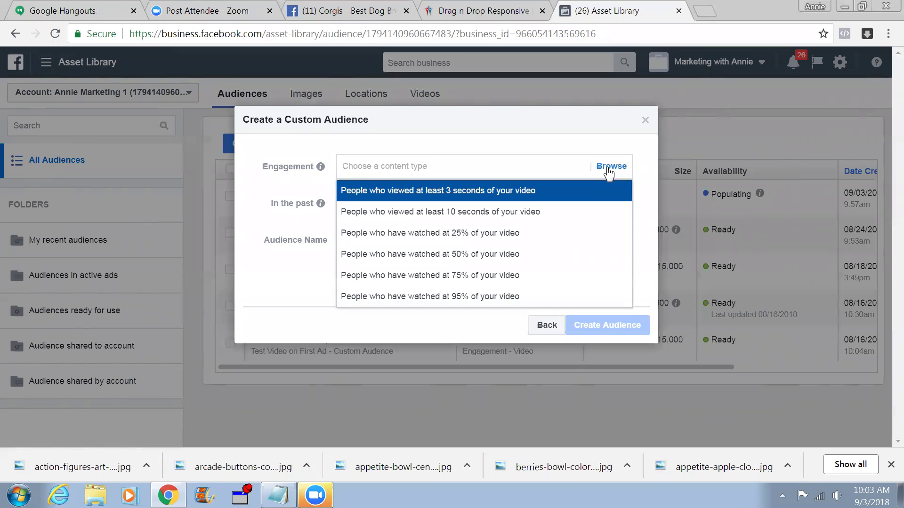
pyautogui.click(506, 305)
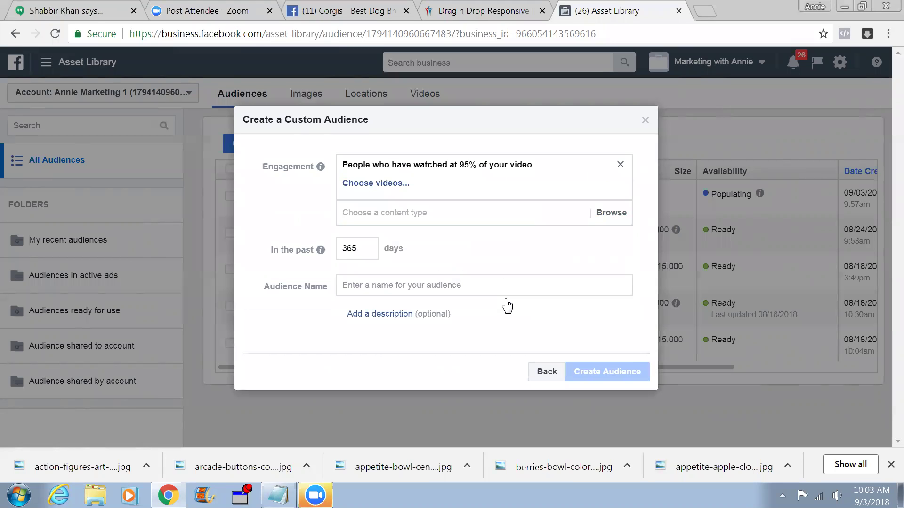
pyautogui.click(389, 183)
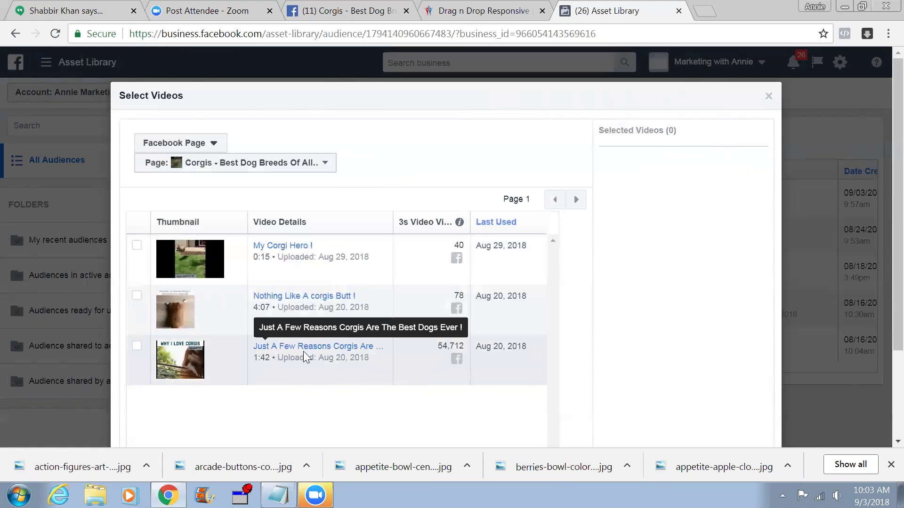
pyautogui.click(136, 349)
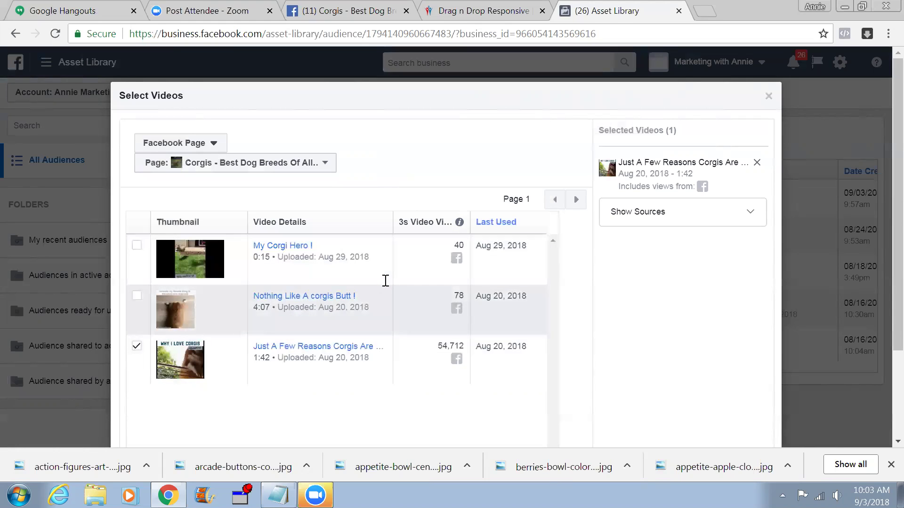
pyautogui.scroll(-2, 589, 391)
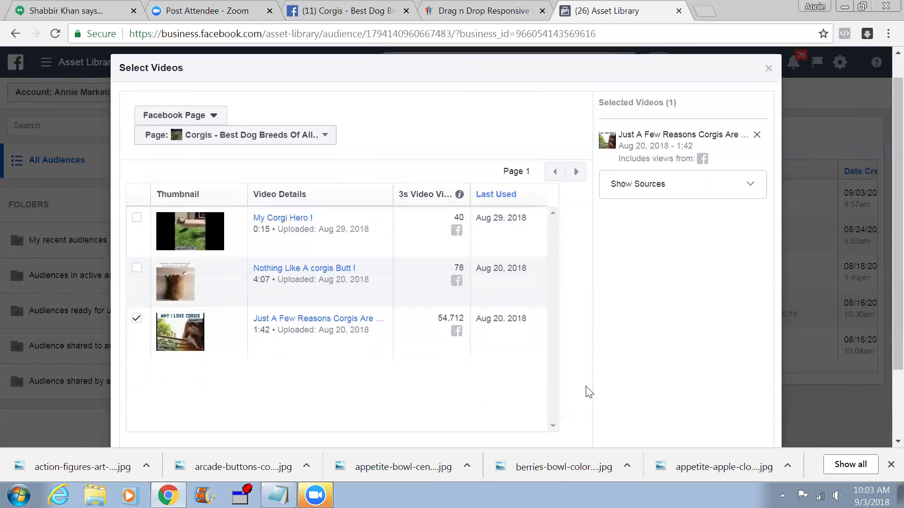
pyautogui.scroll(-4, 589, 391)
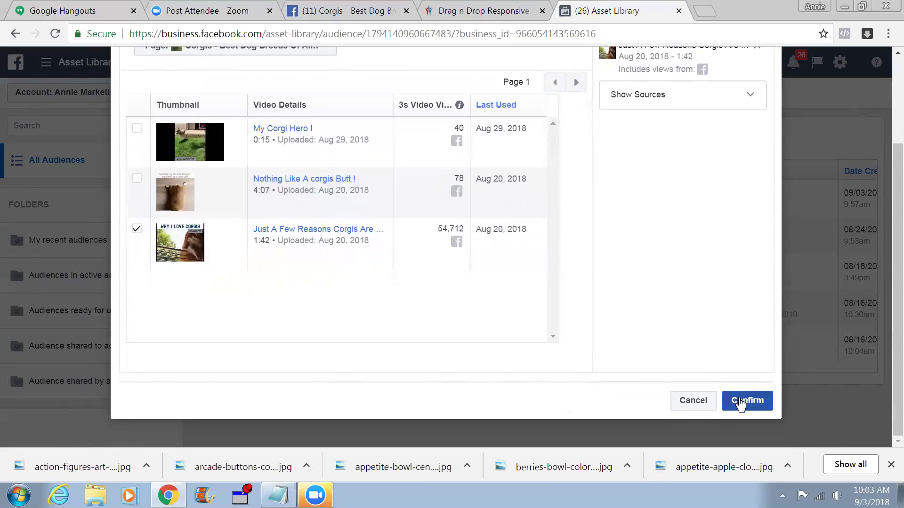
pyautogui.click(717, 103)
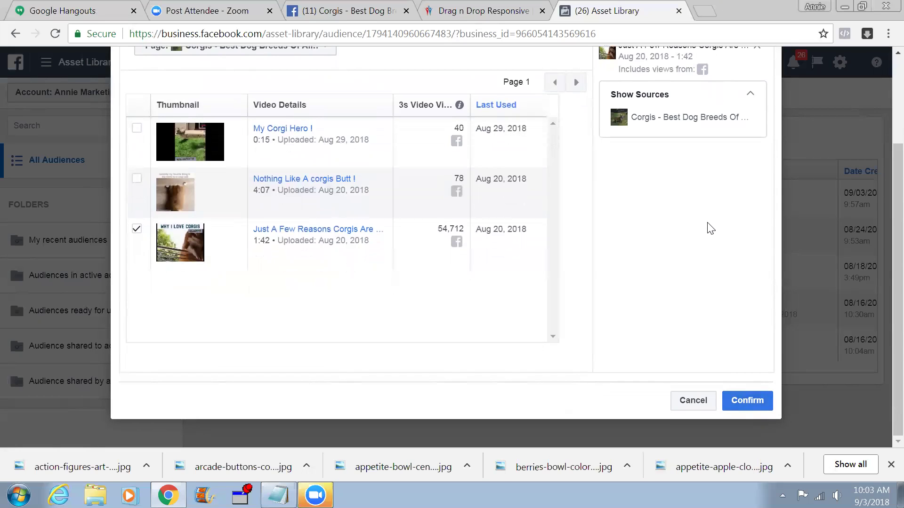
pyautogui.click(743, 404)
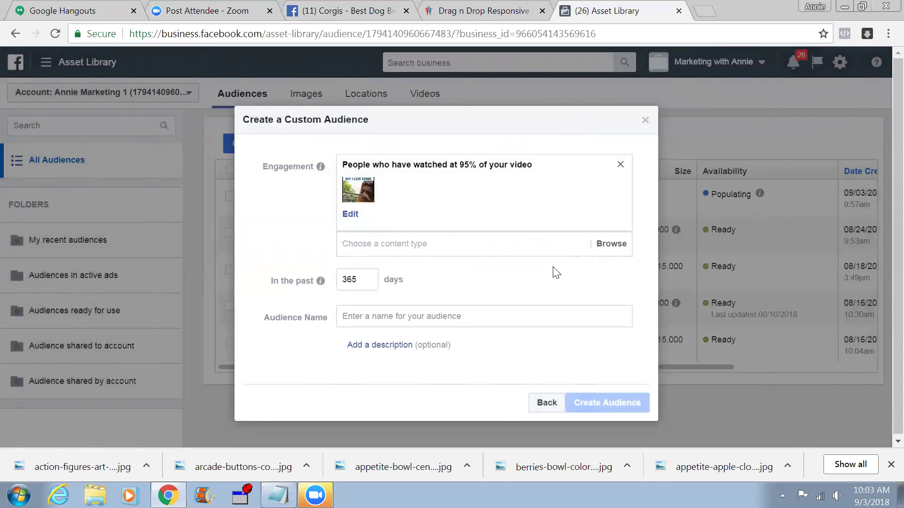
# Name the 95% video audience "94 % Custom Audience Viewers"
pyautogui.click(413, 318)
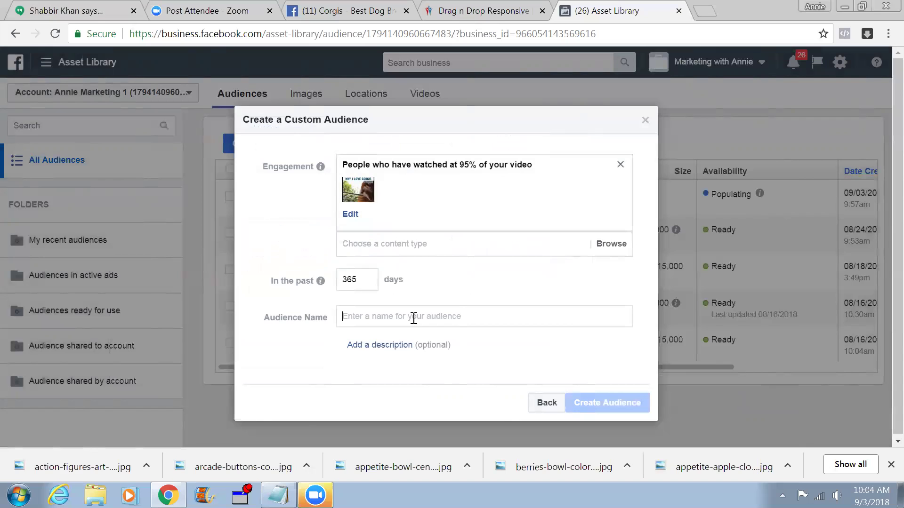
pyautogui.write('Custom')
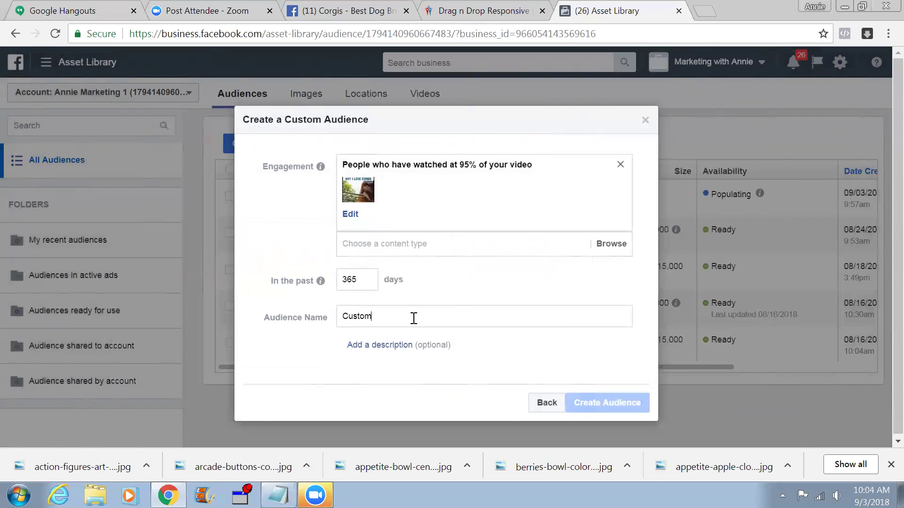
pyautogui.write(' Audience')
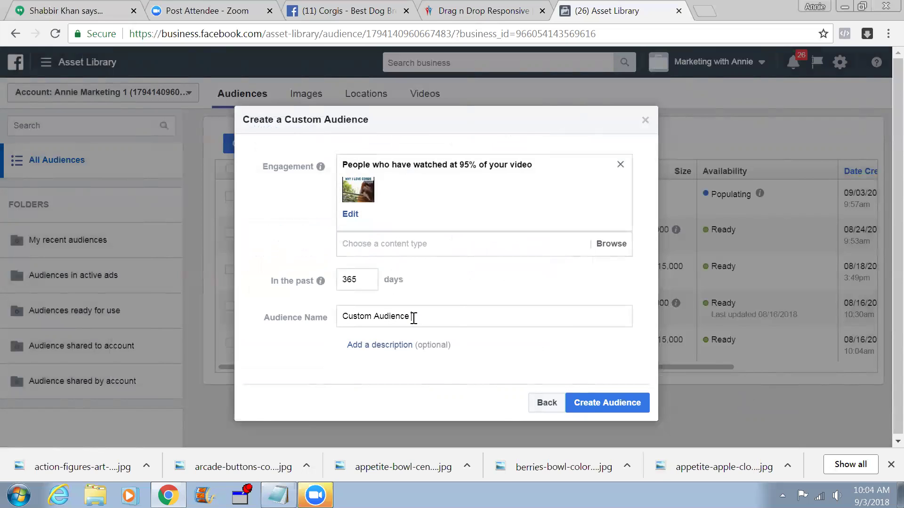
pyautogui.write(' 95')
pyautogui.click(343, 315)
pyautogui.write('94 %')
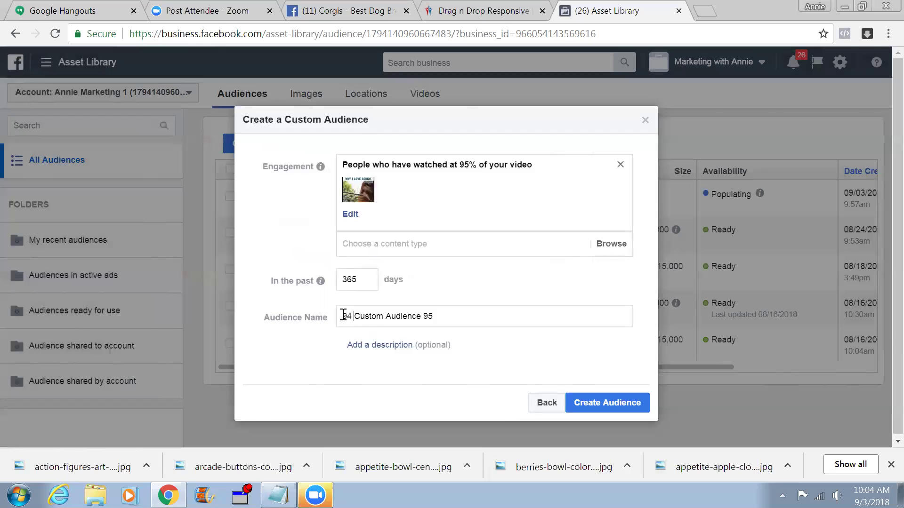
pyautogui.click(457, 316)
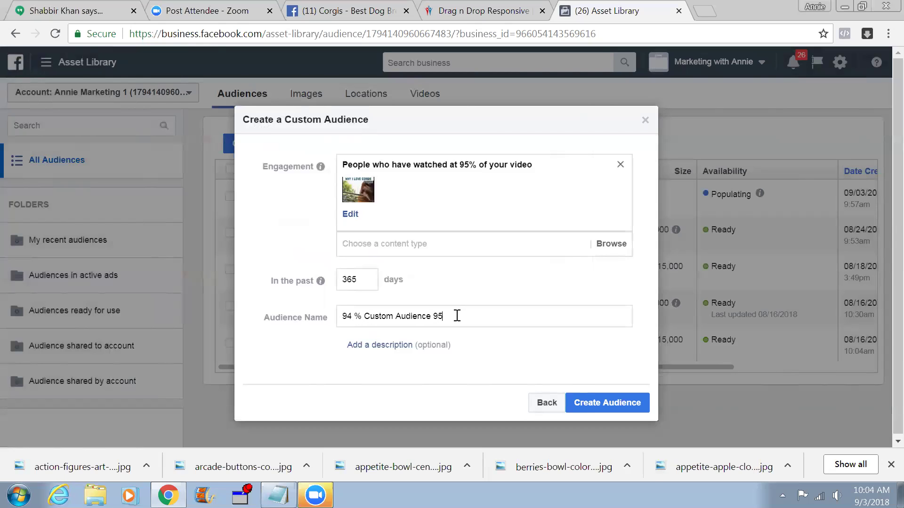
pyautogui.press('BackSpace')
pyautogui.press('BackSpace')
pyautogui.write('Viewers')
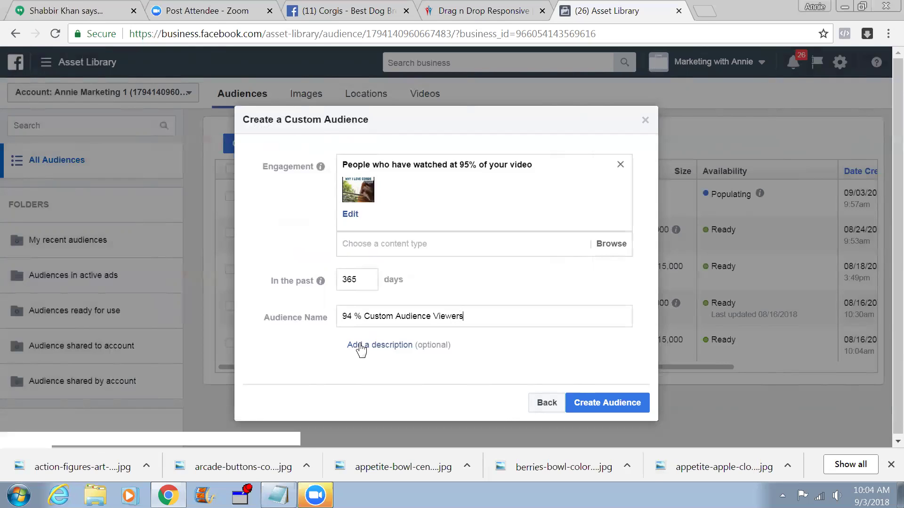
# Correct the audience name to "95 % Custom Audience Viewers" and add the description "People who watched 95 % of the Video"
pyautogui.click(390, 347)
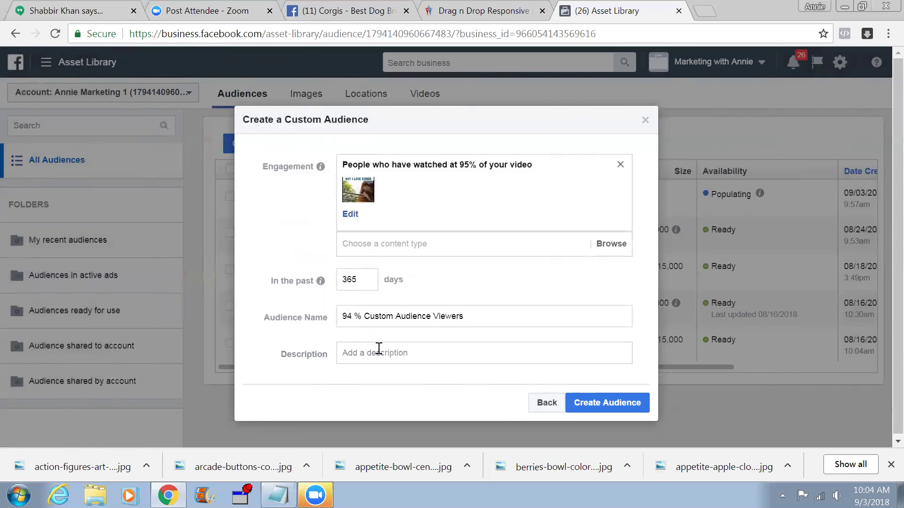
pyautogui.click(349, 315)
pyautogui.press('Delete')
pyautogui.write('5')
pyautogui.click(359, 350)
pyautogui.write('People who w')
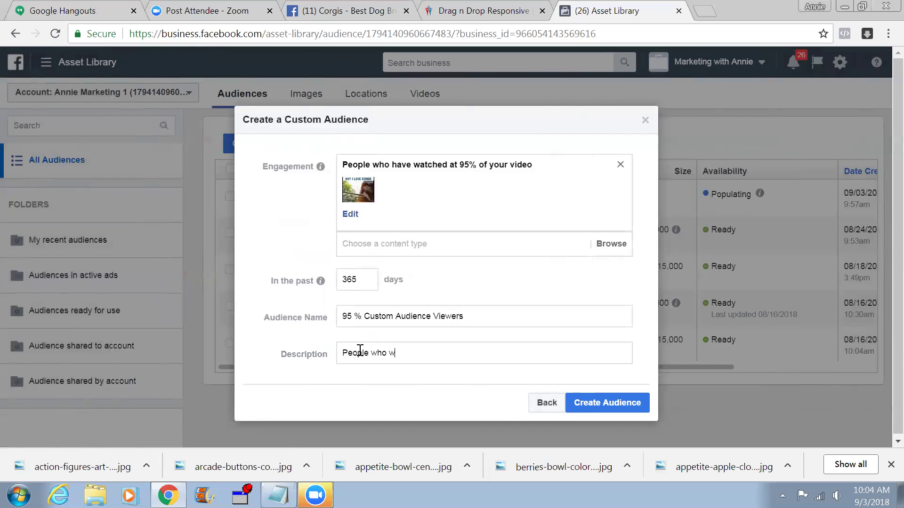
pyautogui.write('atched 95 % of the Video')
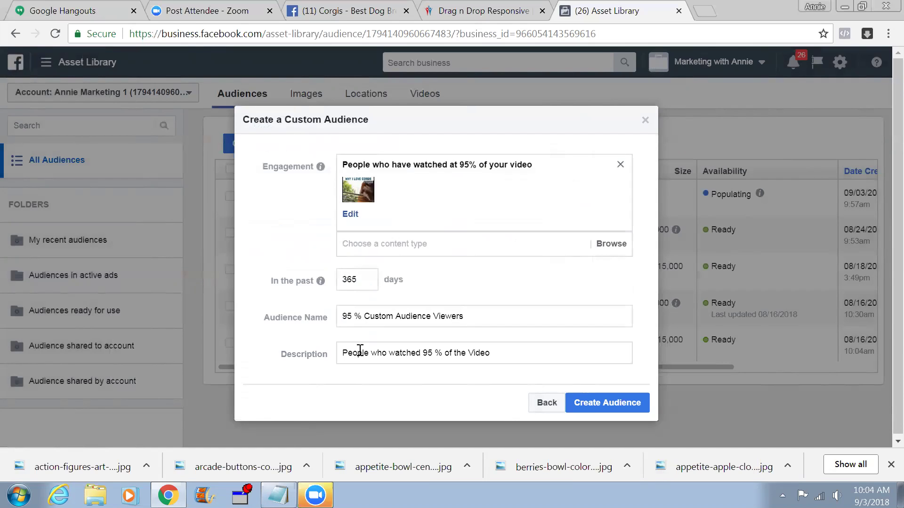
# Create the custom audience, finish without any follow-up action, and highlight its size in the audience list
pyautogui.click(603, 405)
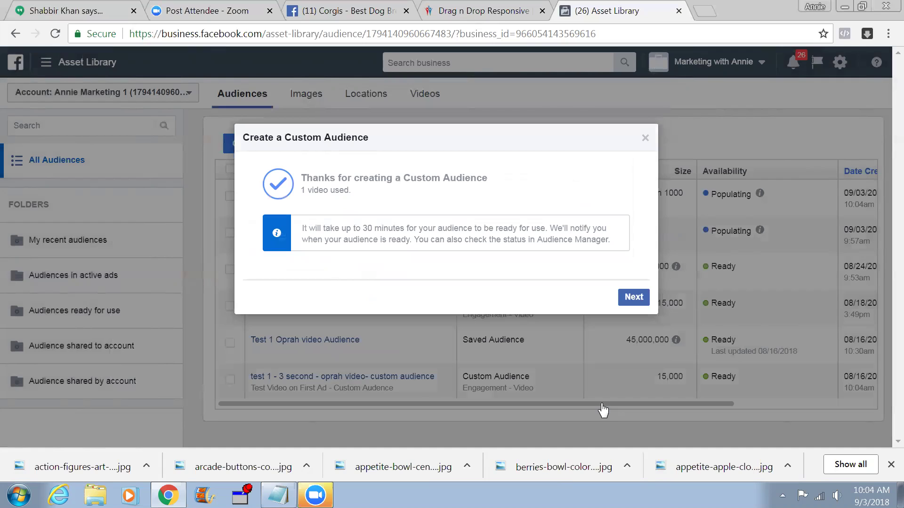
pyautogui.click(634, 298)
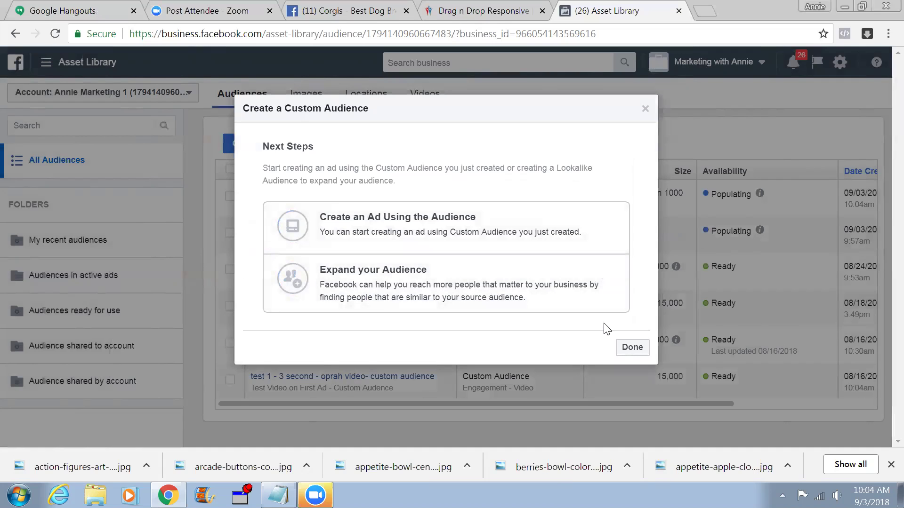
pyautogui.click(632, 350)
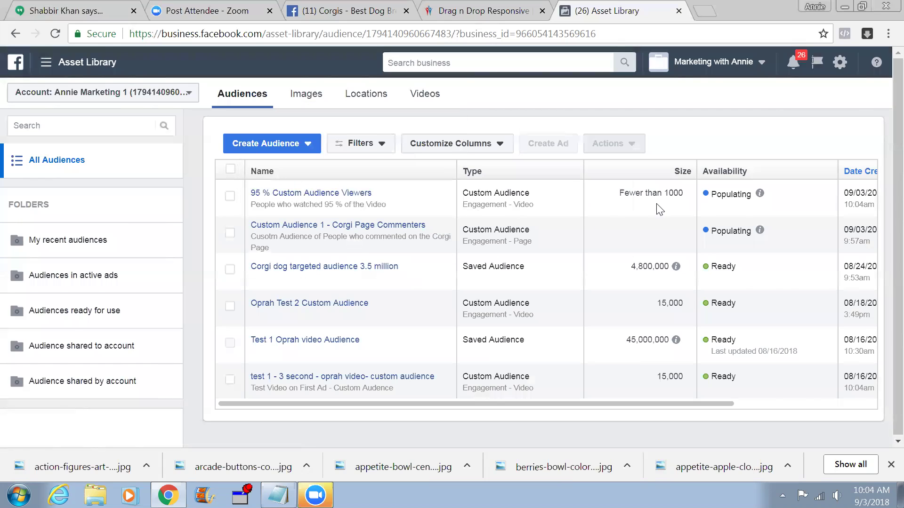
pyautogui.moveTo(615, 195); pyautogui.dragTo(685, 195)
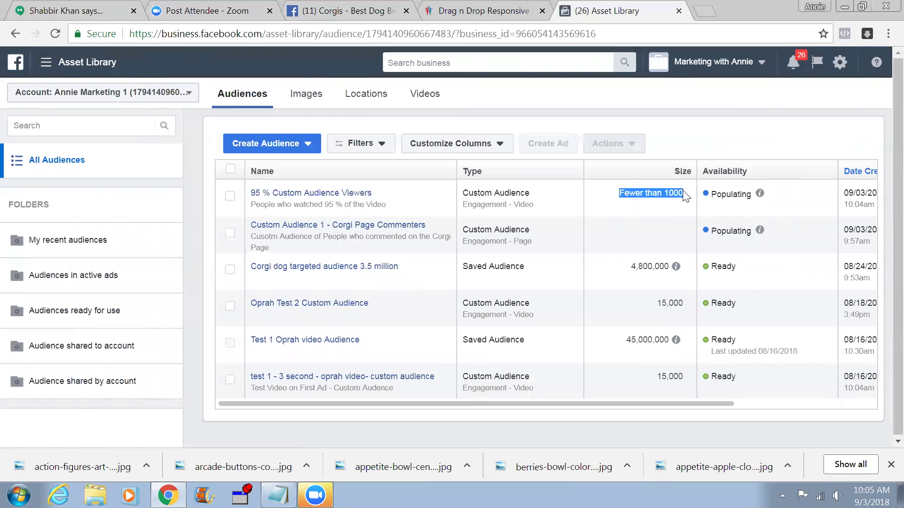
# Start a new video Engagement custom audience of people who viewed at least 3 seconds of the video
pyautogui.click(298, 152)
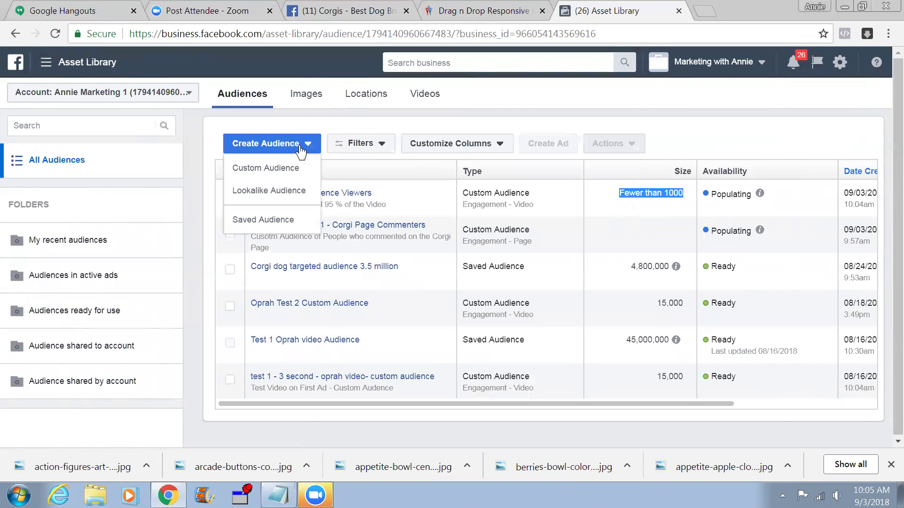
pyautogui.click(279, 173)
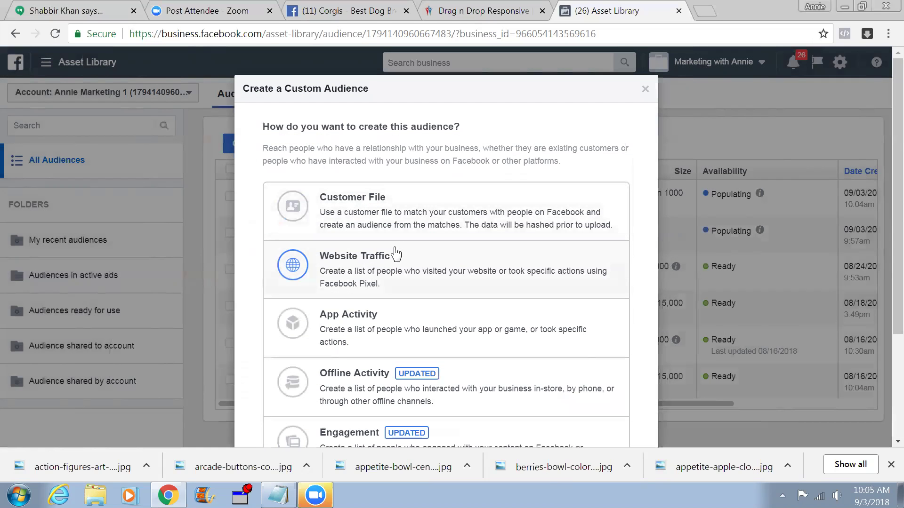
pyautogui.scroll(-2, 376, 286)
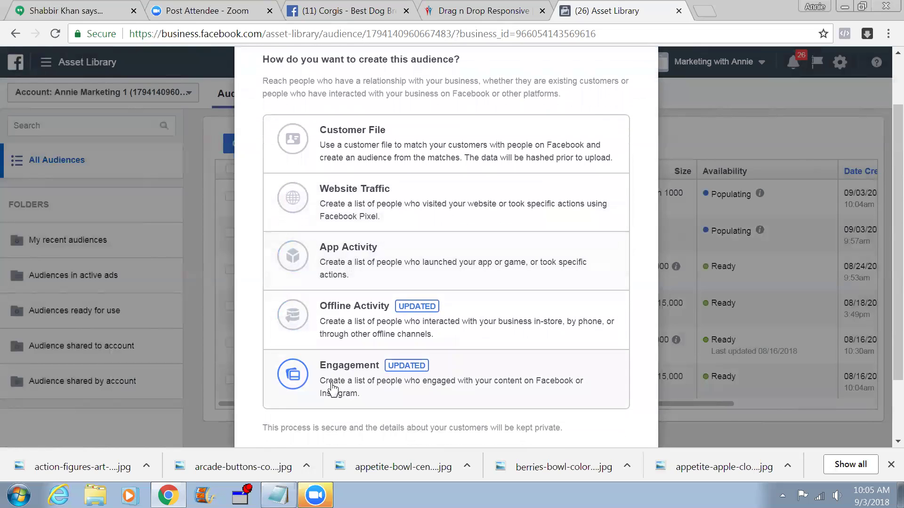
pyautogui.click(331, 384)
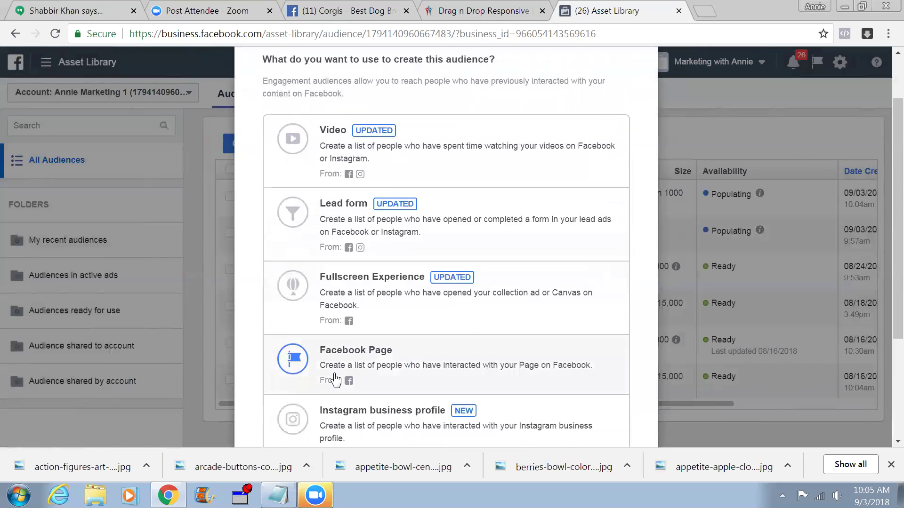
pyautogui.click(380, 155)
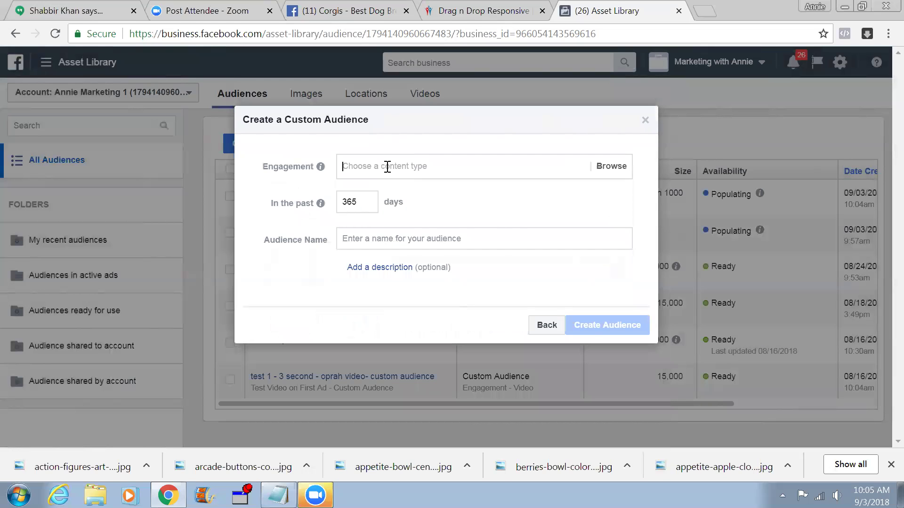
pyautogui.click(387, 167)
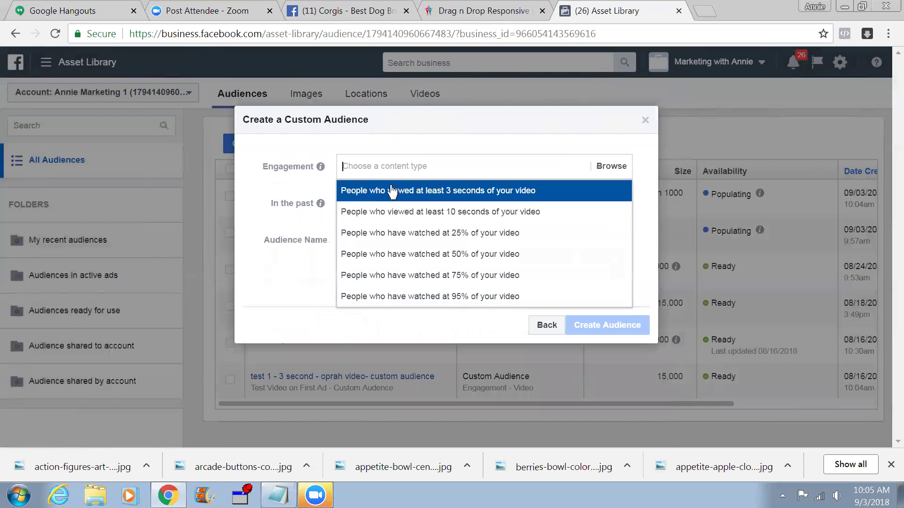
pyautogui.click(392, 190)
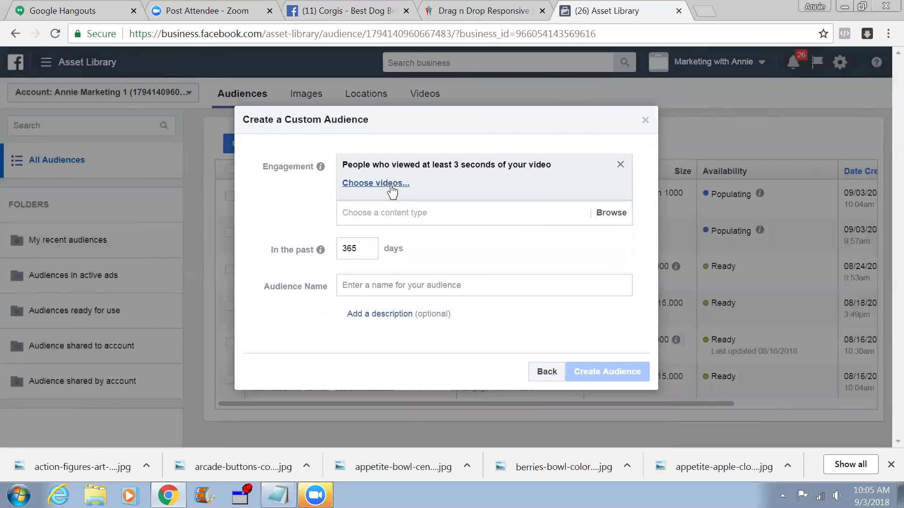
# Name the new audience "3 SEcond Vidoe Watcher"
pyautogui.click(367, 284)
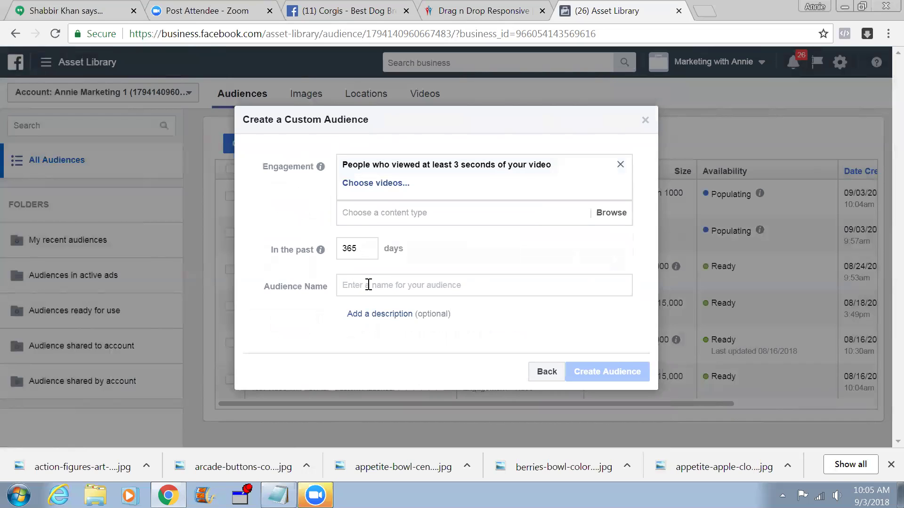
pyautogui.write('2 S')
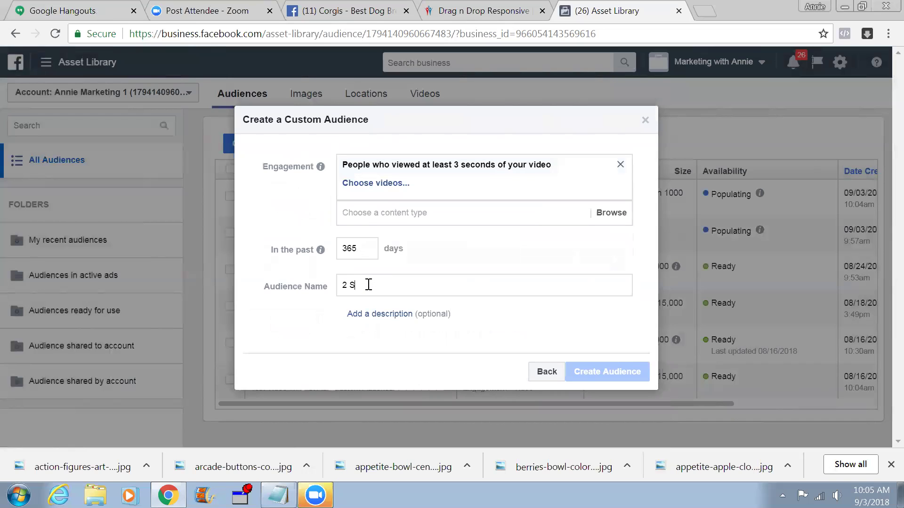
pyautogui.write('Econd Vi')
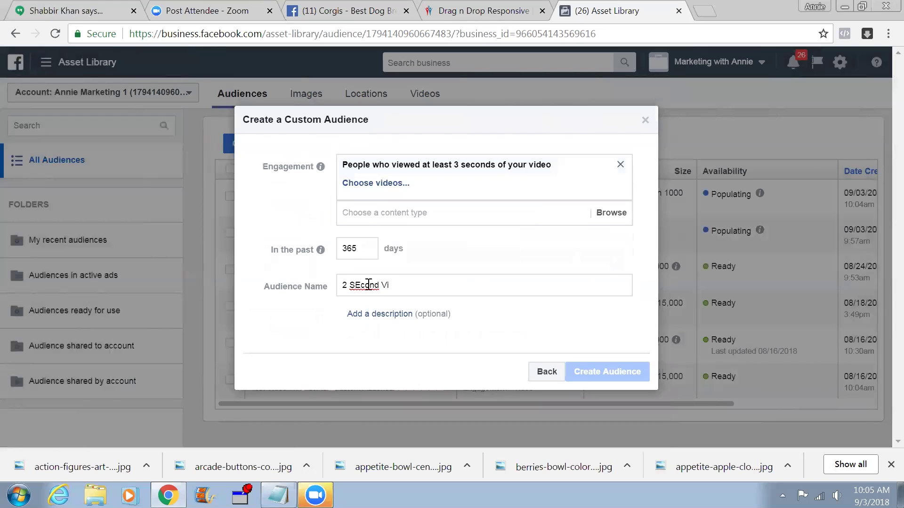
pyautogui.write('doe Watcher')
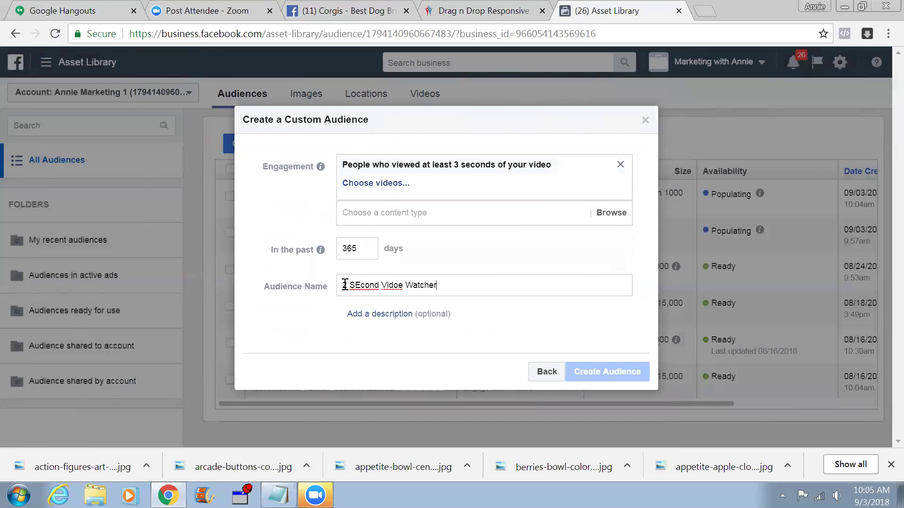
pyautogui.doubleClick(345, 285)
pyautogui.write('3')
# Add the audience description "People who have watched 3 second of the Corgi Viral Video"
pyautogui.click(377, 320)
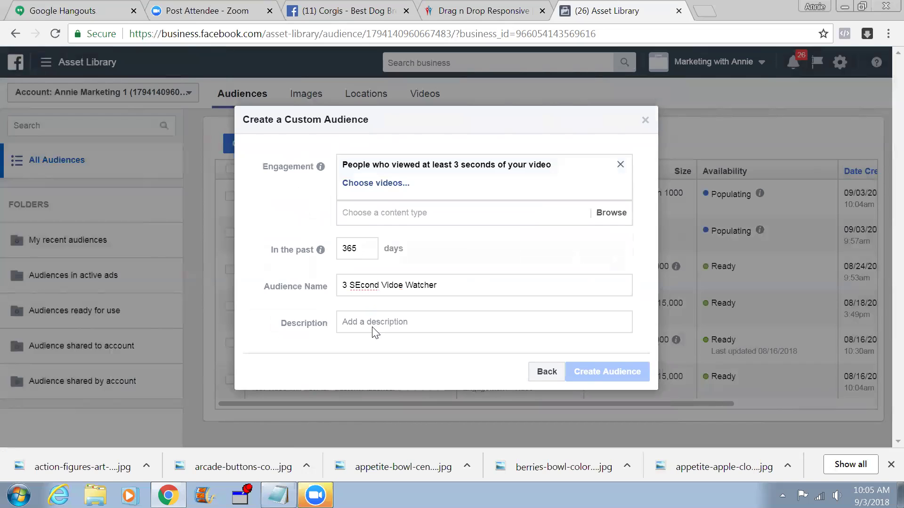
pyautogui.click(377, 323)
pyautogui.write('People who have watched 3 sdcond of the Corgi Video')
pyautogui.press('BackSpace')
pyautogui.press('BackSpace')
pyautogui.press('BackSpace')
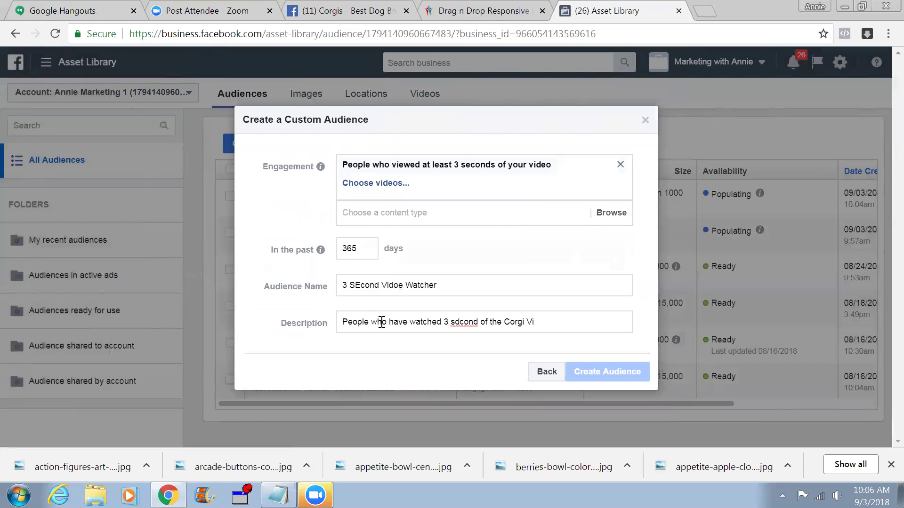
pyautogui.write('ral Video')
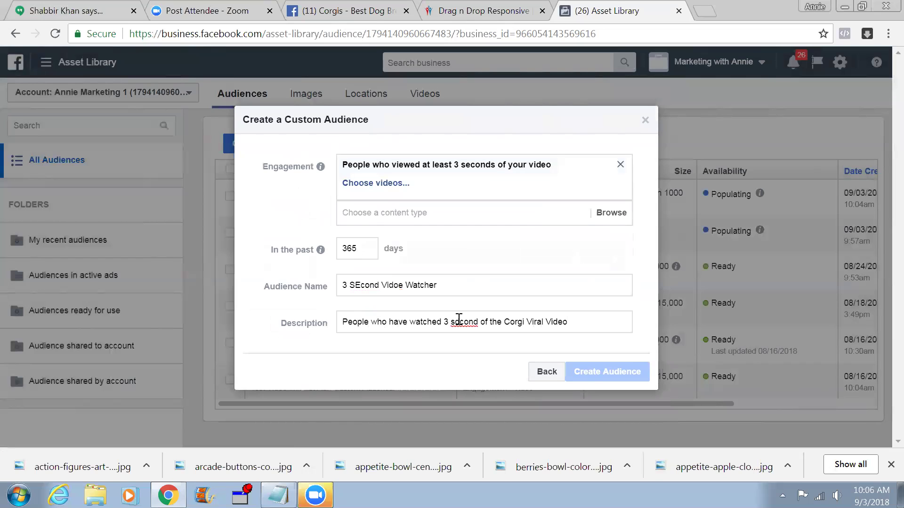
# Correct the spelling of the audience name to "3 Second Video Watchers"
pyautogui.doubleClick(361, 284)
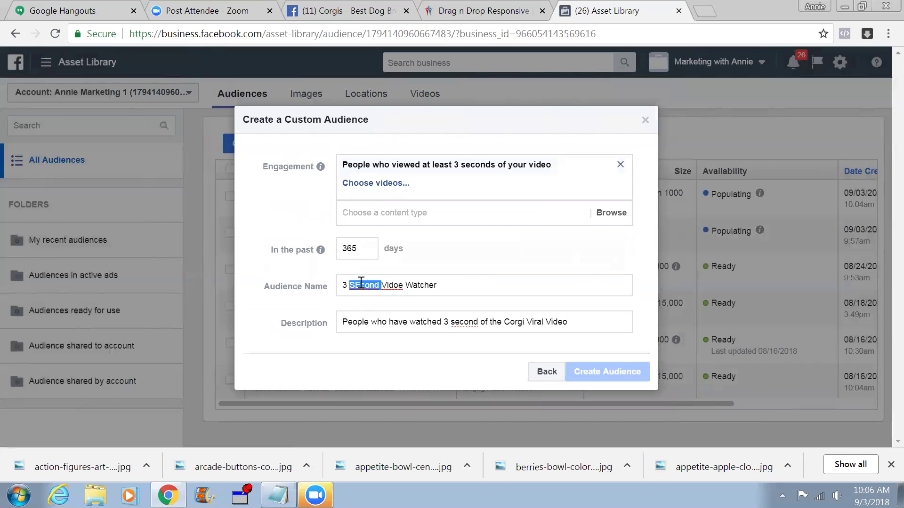
pyautogui.write('Second')
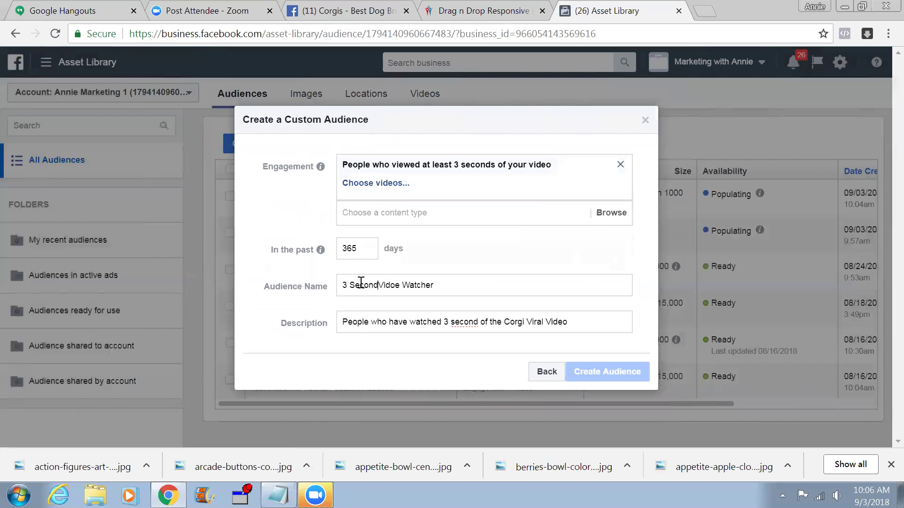
pyautogui.doubleClick(383, 285)
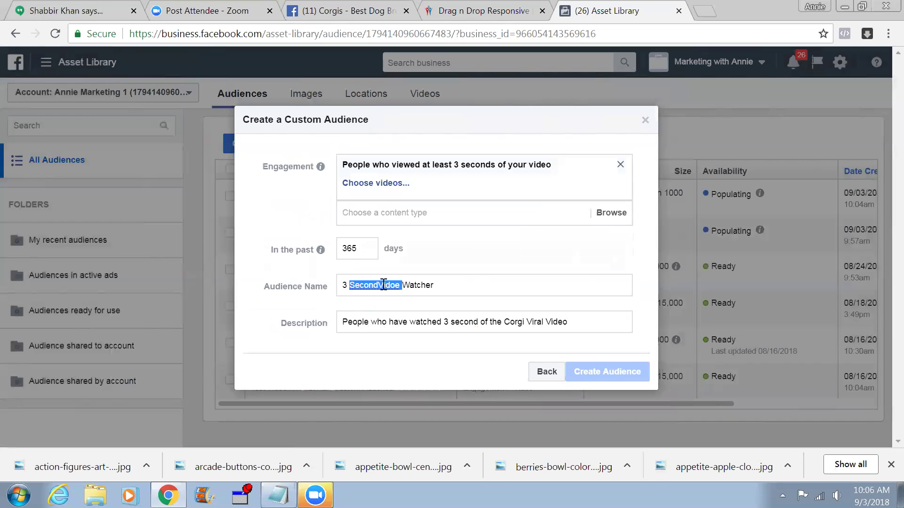
pyautogui.click(384, 284)
pyautogui.press('BackSpace')
pyautogui.press('BackSpace')
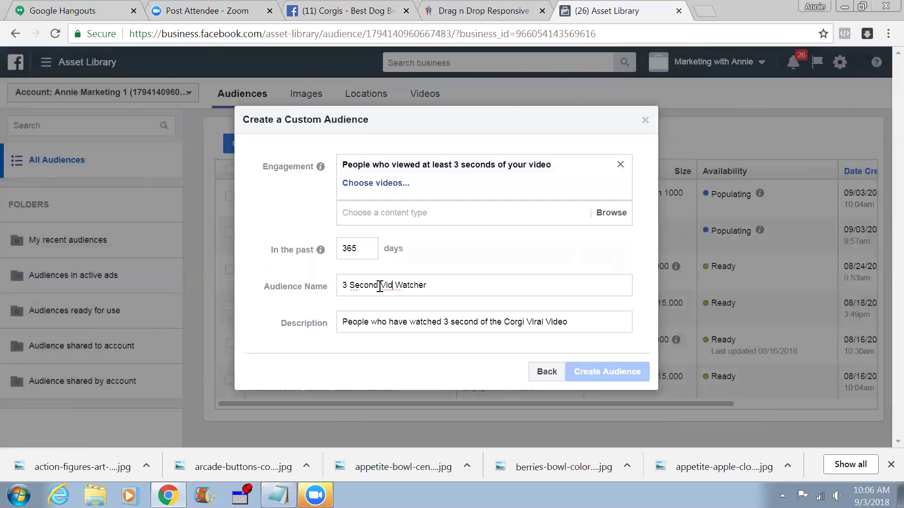
pyautogui.write('eo')
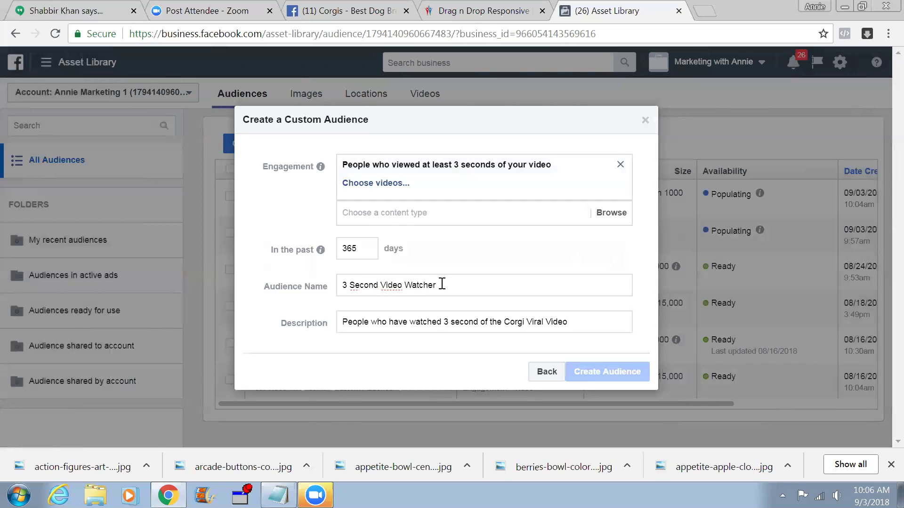
pyautogui.write('s')
# Choose the 1:42 video "Just A Few Reasons Corgis Are ..." from the Corgis page as the audience's source and confirm the selection
pyautogui.click(369, 185)
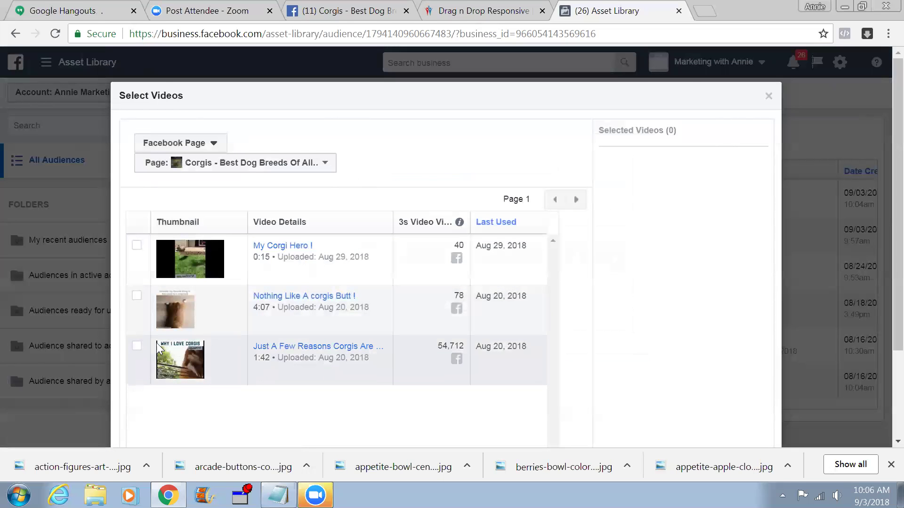
pyautogui.click(136, 349)
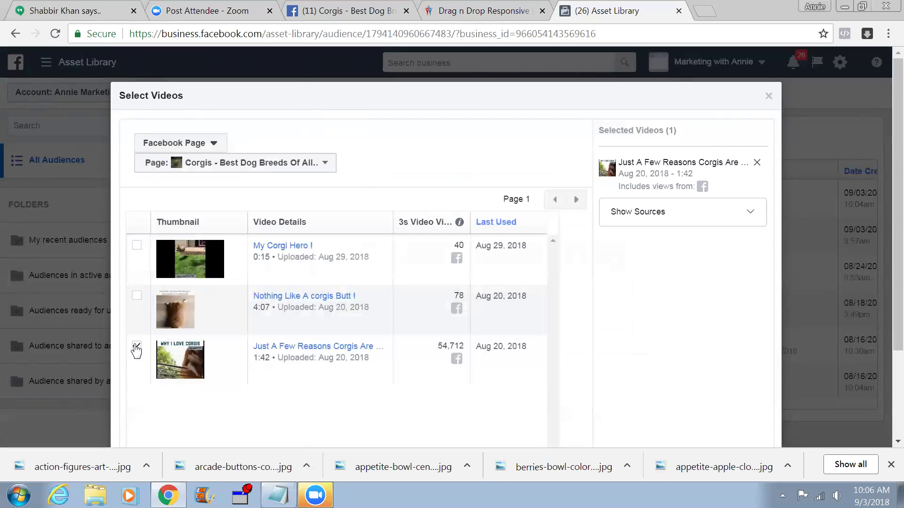
pyautogui.click(254, 171)
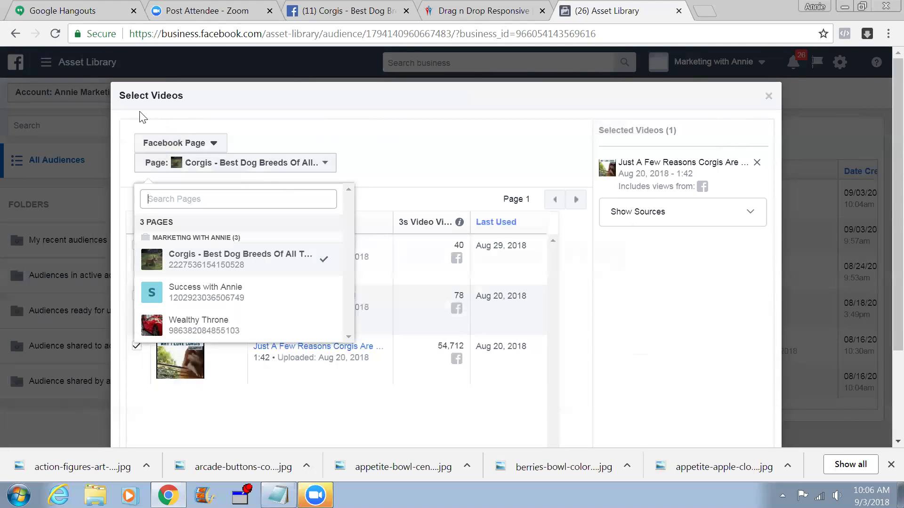
pyautogui.click(117, 133)
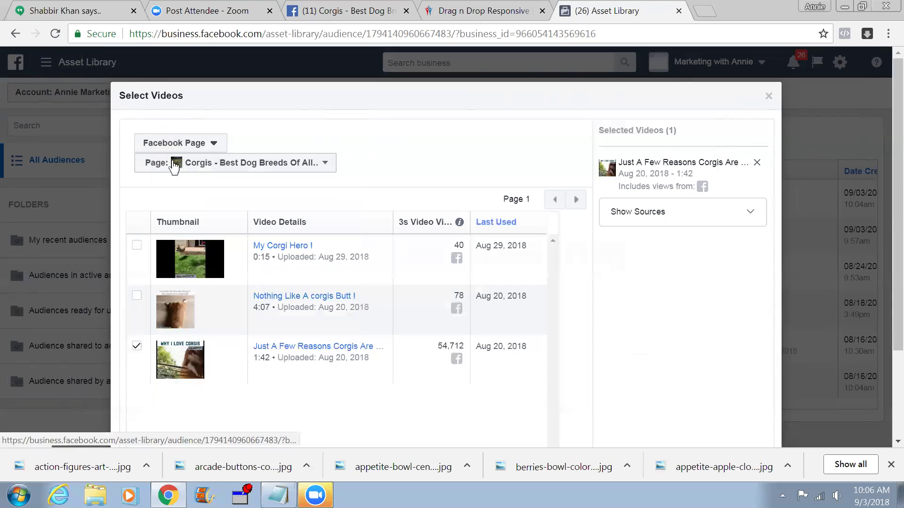
pyautogui.scroll(-2, 627, 397)
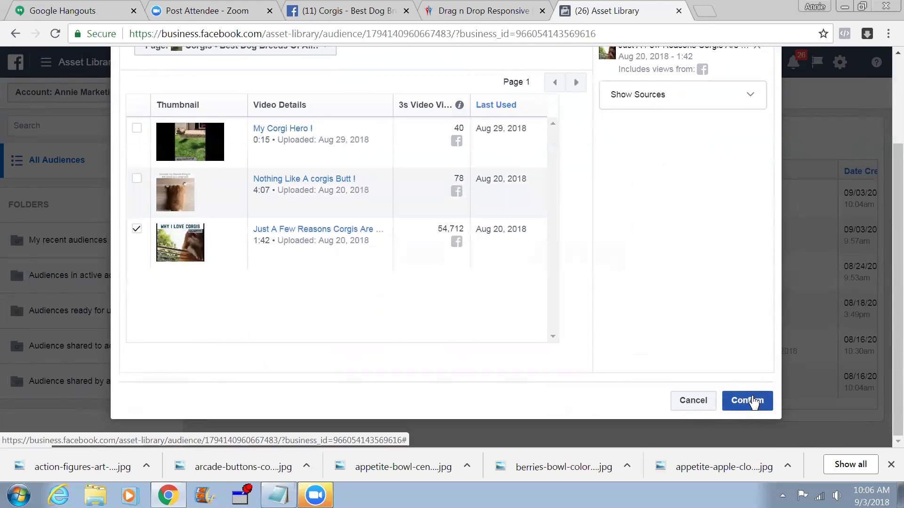
pyautogui.click(752, 402)
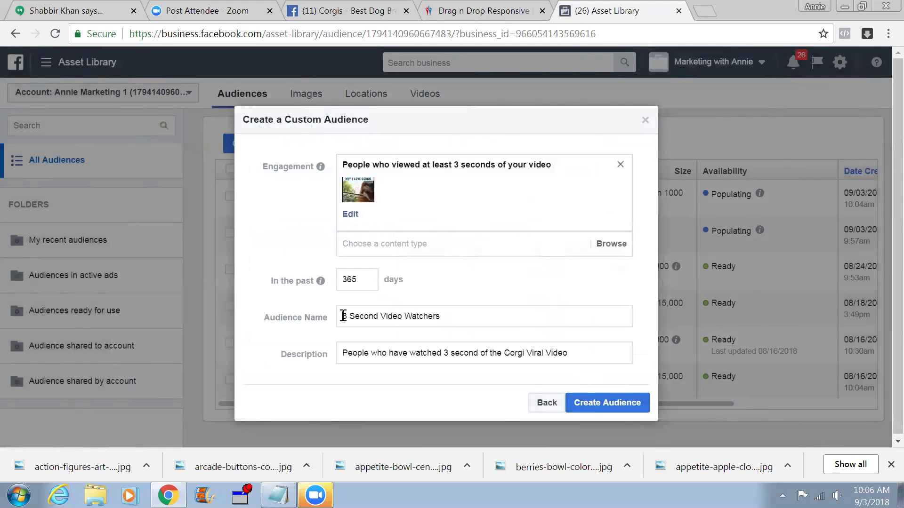
# Add the prefix "2. Custom Audicne 2 -" before "3 Second Video Watchers" in the audience name
pyautogui.write('Custom Audicne 2 -')
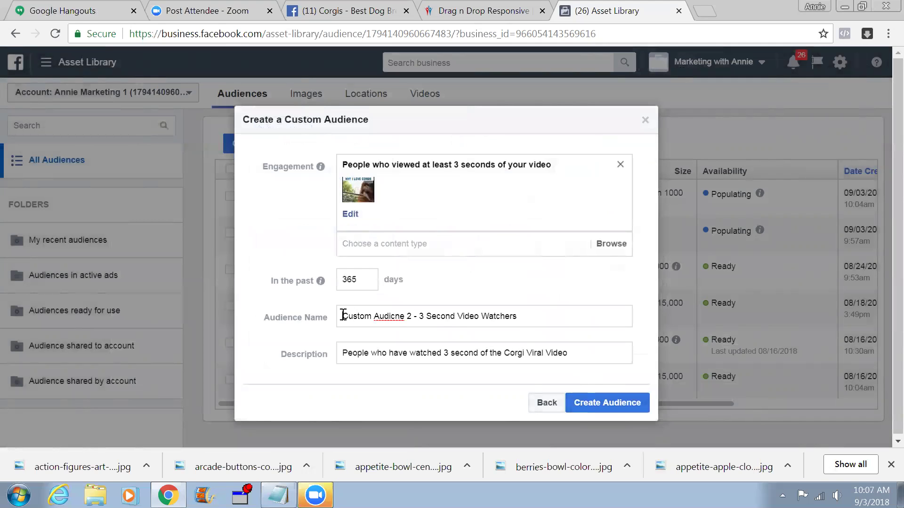
pyautogui.click(344, 316)
pyautogui.write('2.')
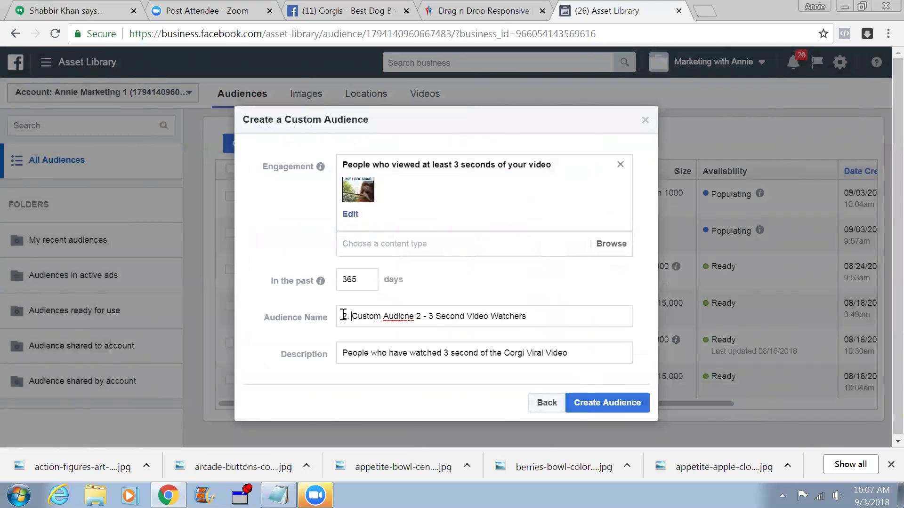
# Remove the second 2 and fix the misspelled word so the audience name reads "2. Custom Audience - 3 Second Video Watchers"
pyautogui.click(420, 317)
pyautogui.press('BackSpace')
pyautogui.press('BackSpace')
pyautogui.press('BackSpace')
pyautogui.press('BackSpace')
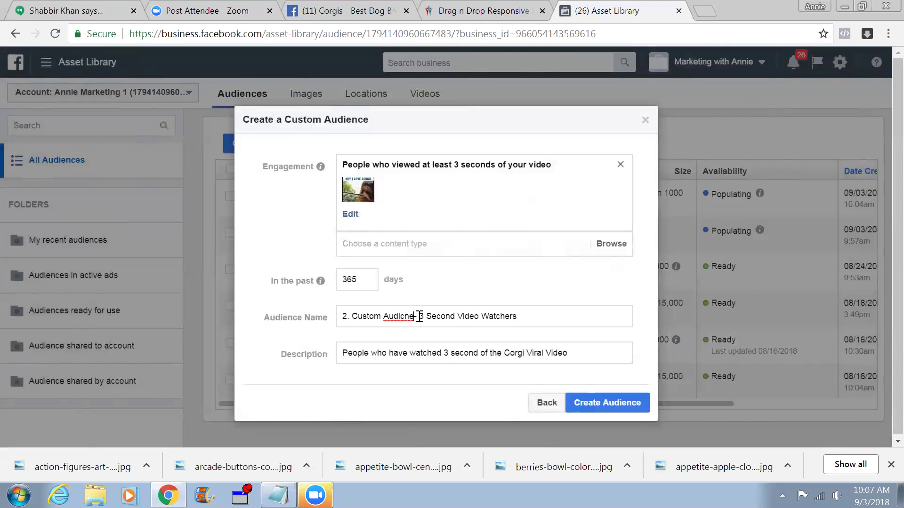
pyautogui.press('BackSpace')
pyautogui.press('BackSpace')
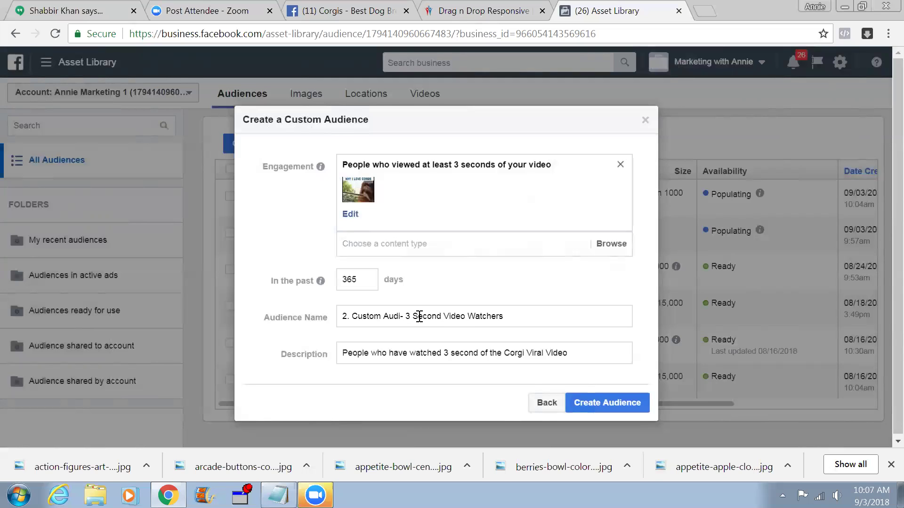
pyautogui.write('ence')
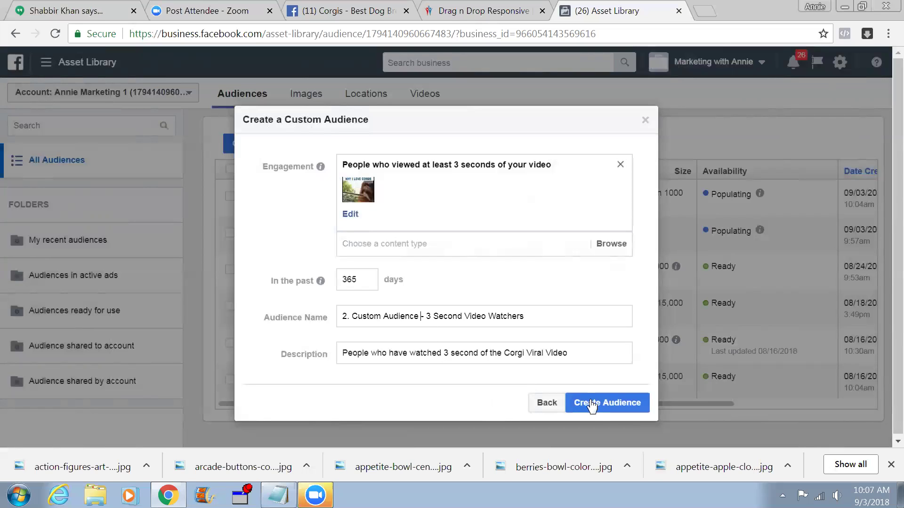
# Create the 3-second video watchers audience and finish without creating an ad or expanding the audience
pyautogui.click(620, 410)
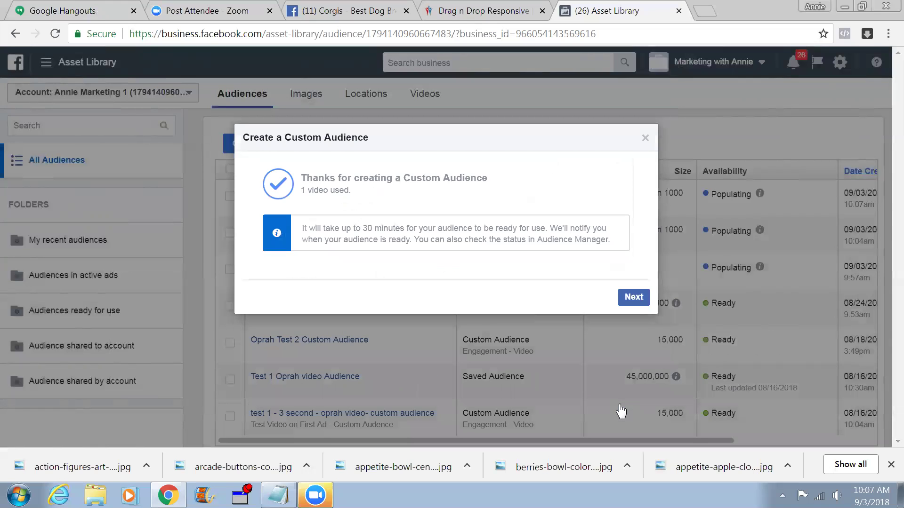
pyautogui.click(639, 302)
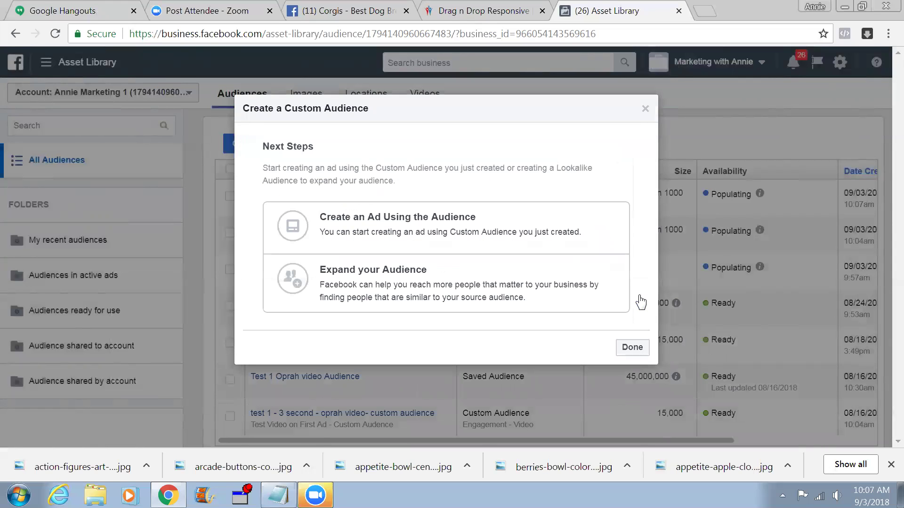
pyautogui.click(632, 348)
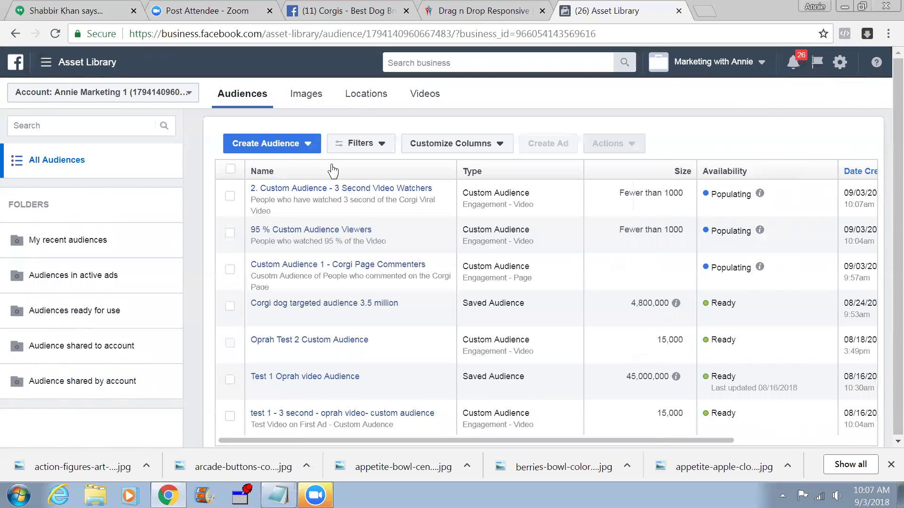
# Examine the video engagement options offered for a new custom audience, and close the setup without creating one
pyautogui.click(292, 147)
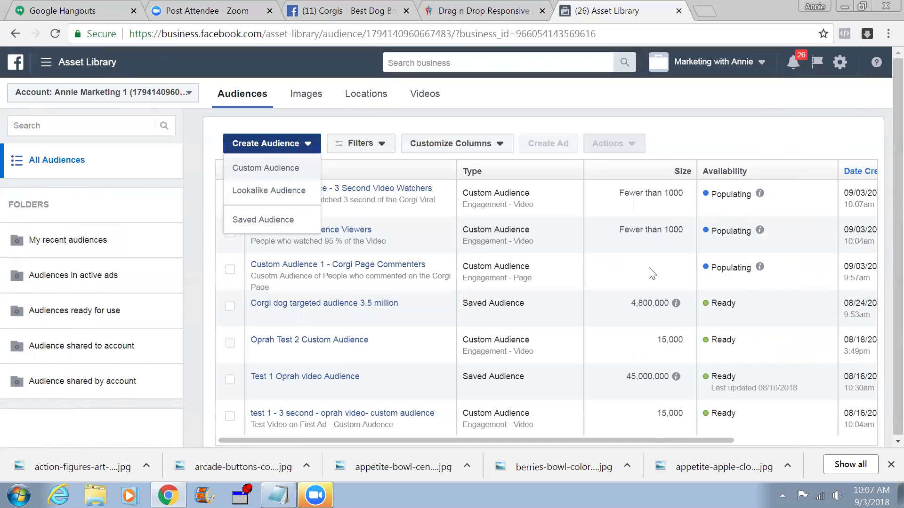
pyautogui.click(266, 174)
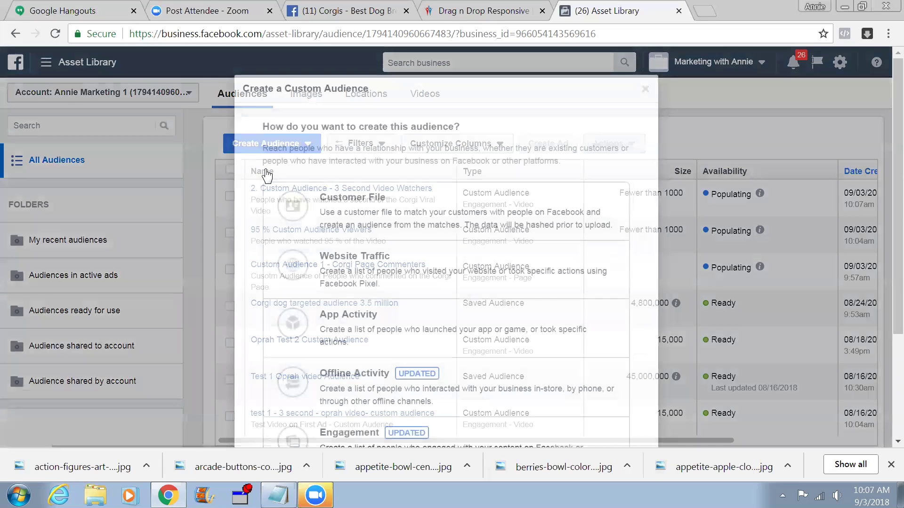
pyautogui.scroll(-1, 386, 298)
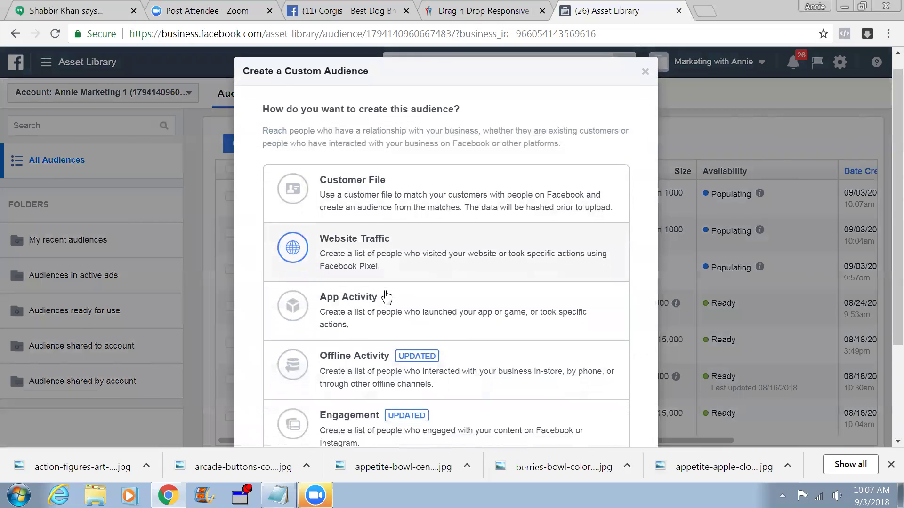
pyautogui.scroll(-1, 383, 296)
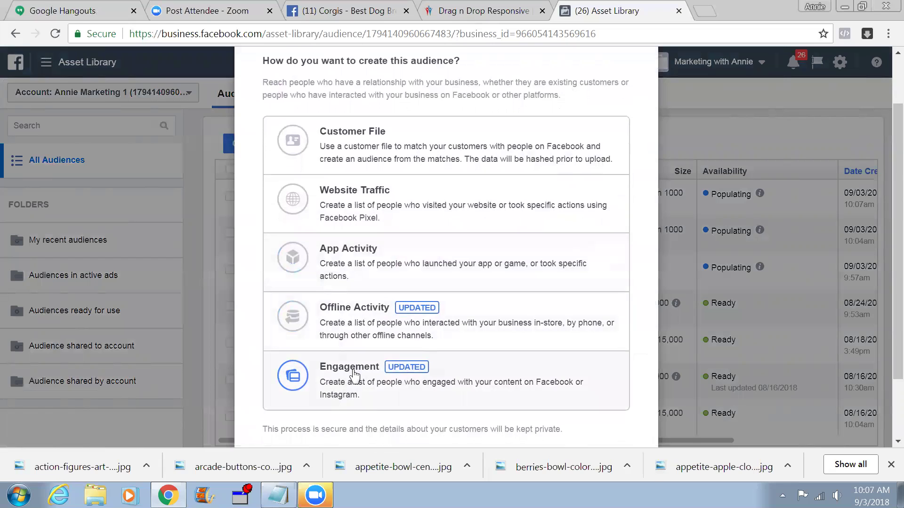
pyautogui.click(354, 375)
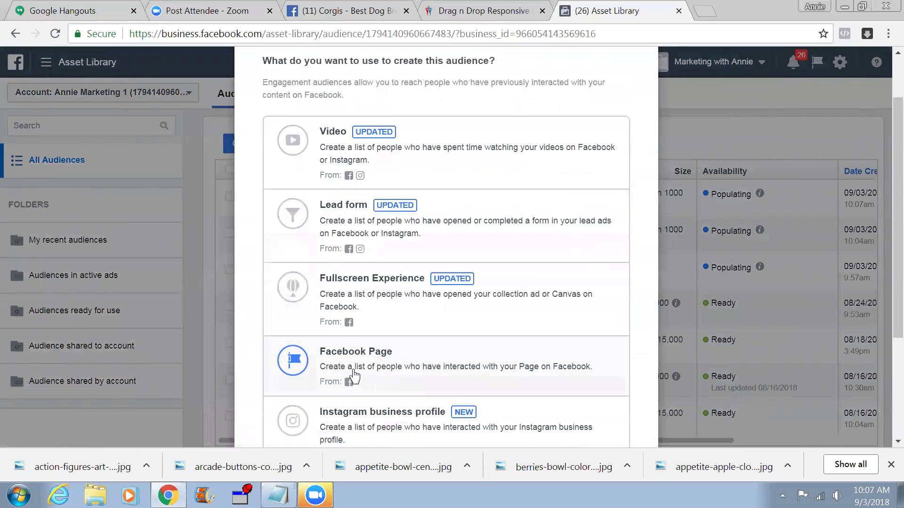
pyautogui.click(337, 144)
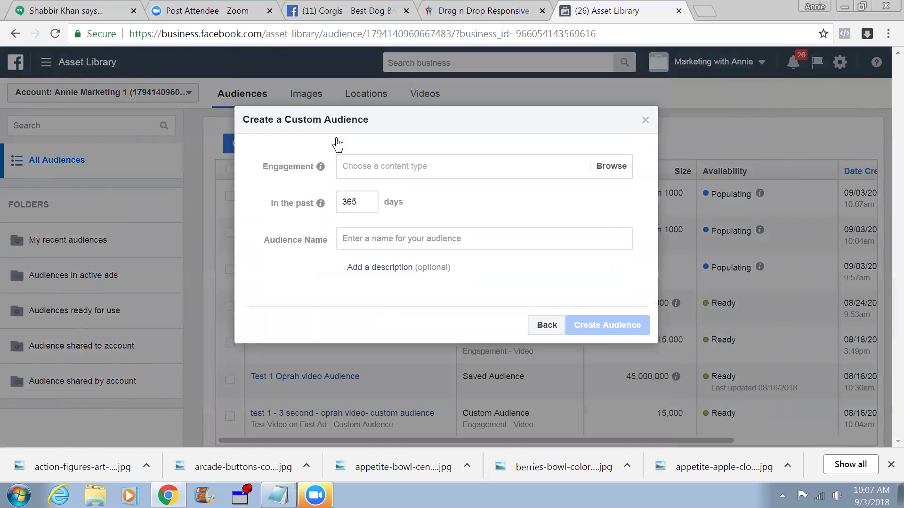
pyautogui.click(424, 168)
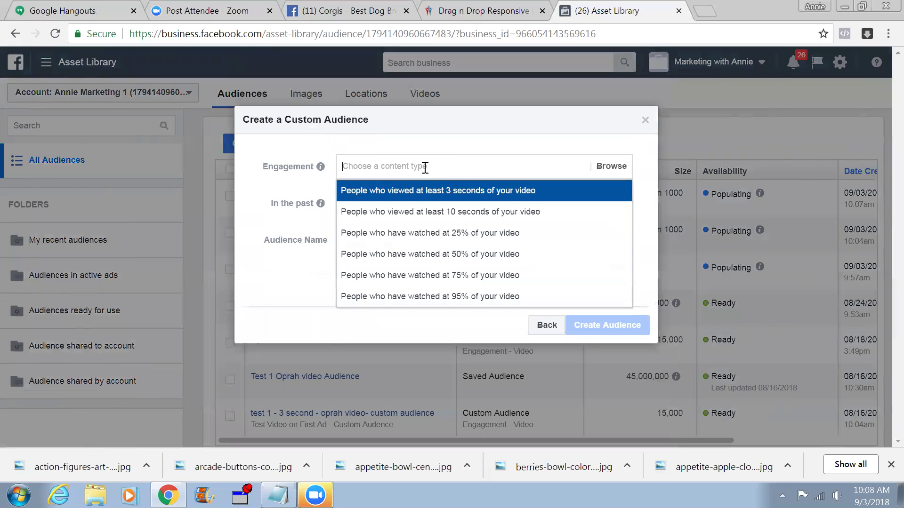
pyautogui.click(546, 326)
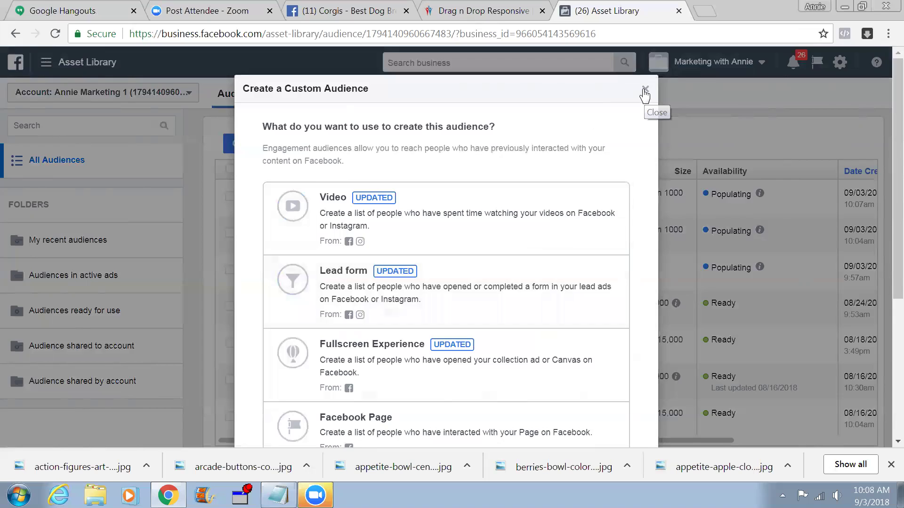
pyautogui.click(645, 89)
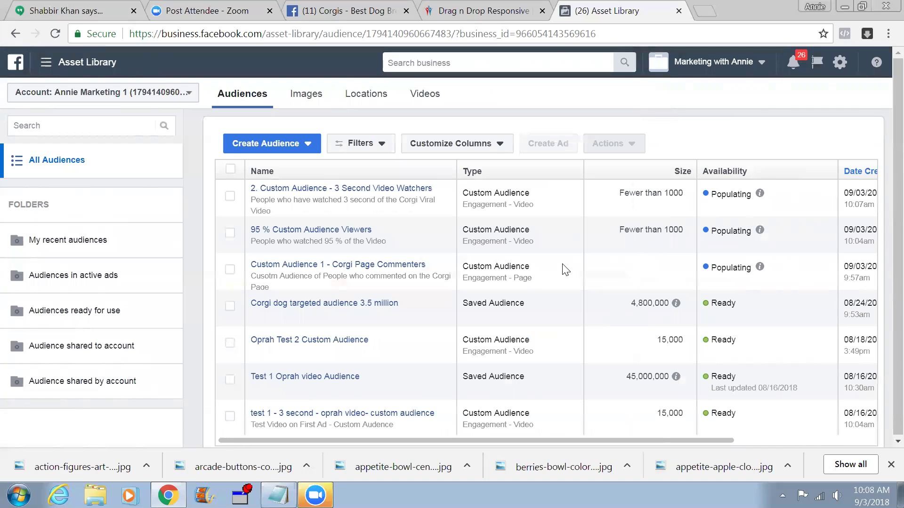
pyautogui.moveTo(361, 271)
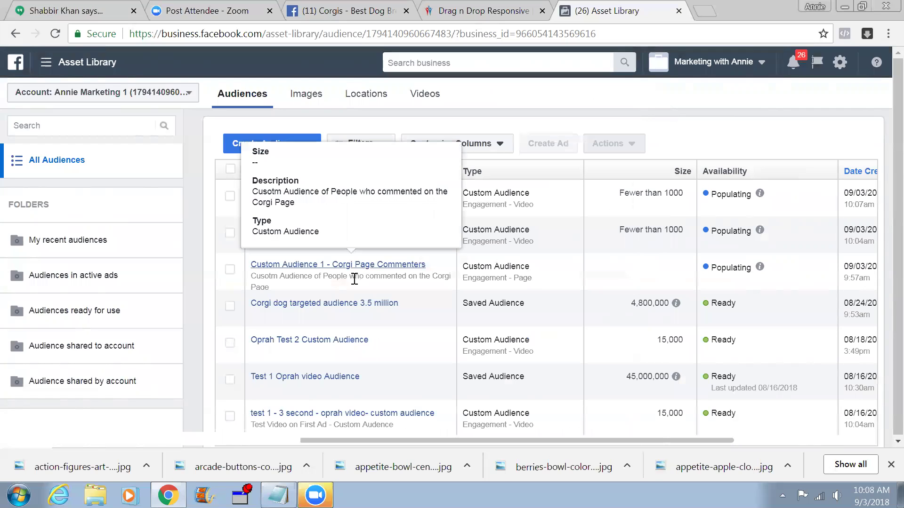